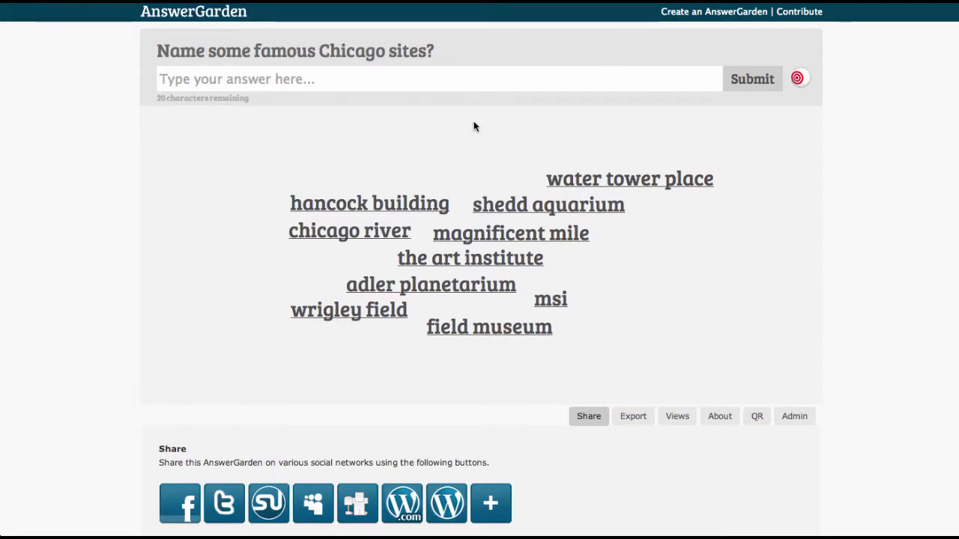
Step: Submit 'Buckingham Pavillion' as an answer to the Chicago sites question
left_click(410, 87)
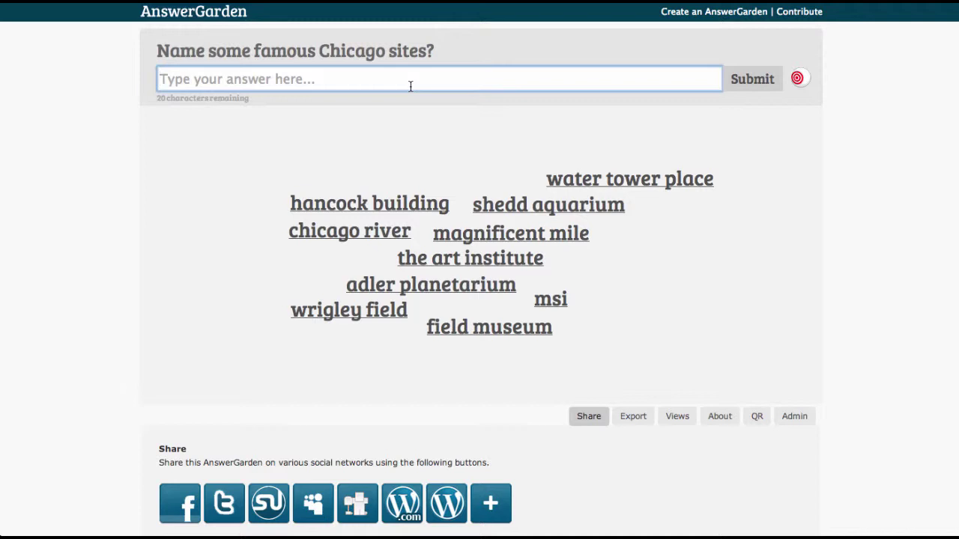
type("Buki")
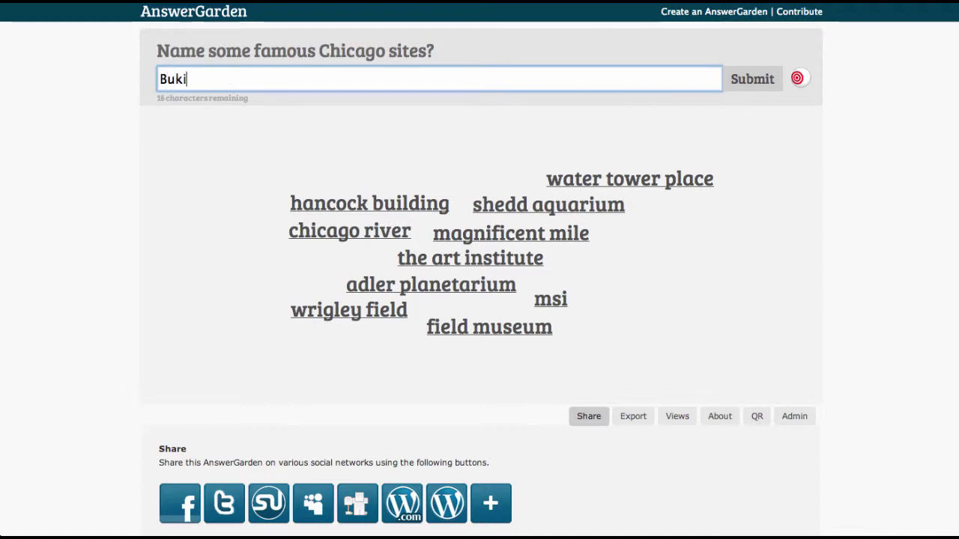
key("BackSpace")
type("c")
key("BackSpace")
type("c")
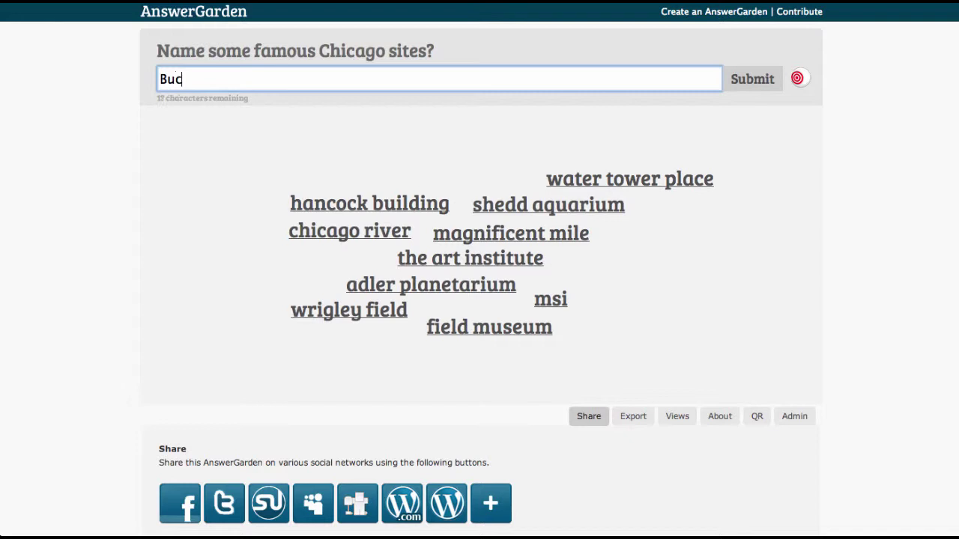
type("kingham Pv")
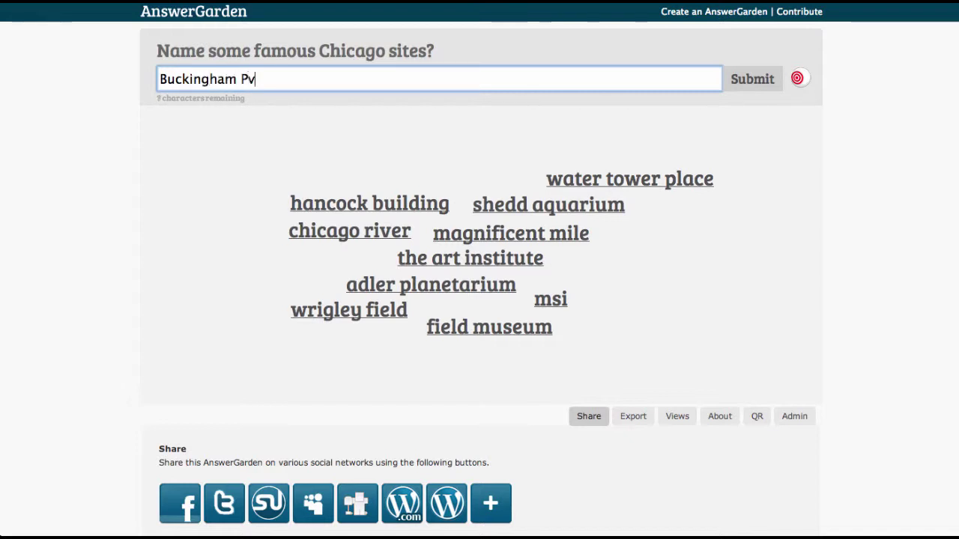
key("BackSpace")
type("avillion")
key("Return")
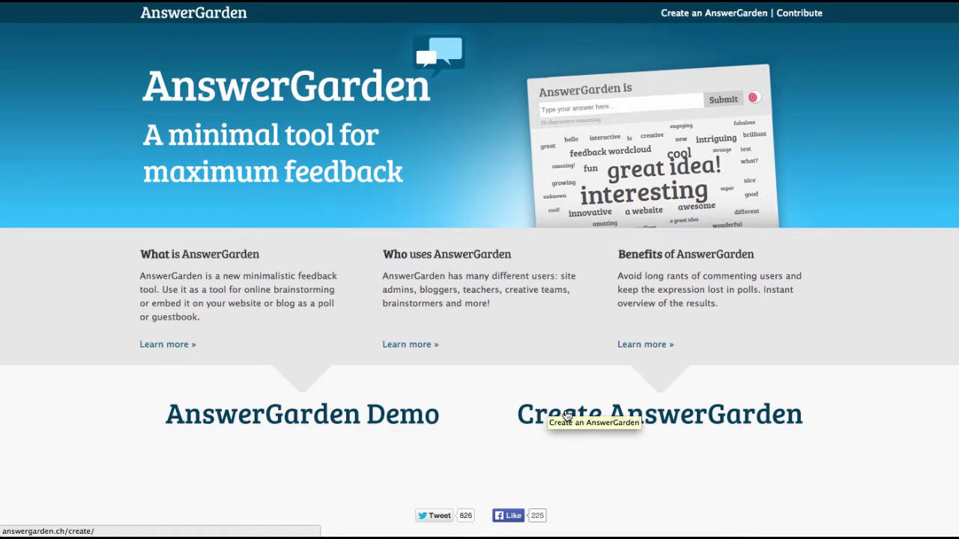
Step: Start a new AnswerGarden and review its topic, answering mode, password, email and spam filter options
left_click(712, 422)
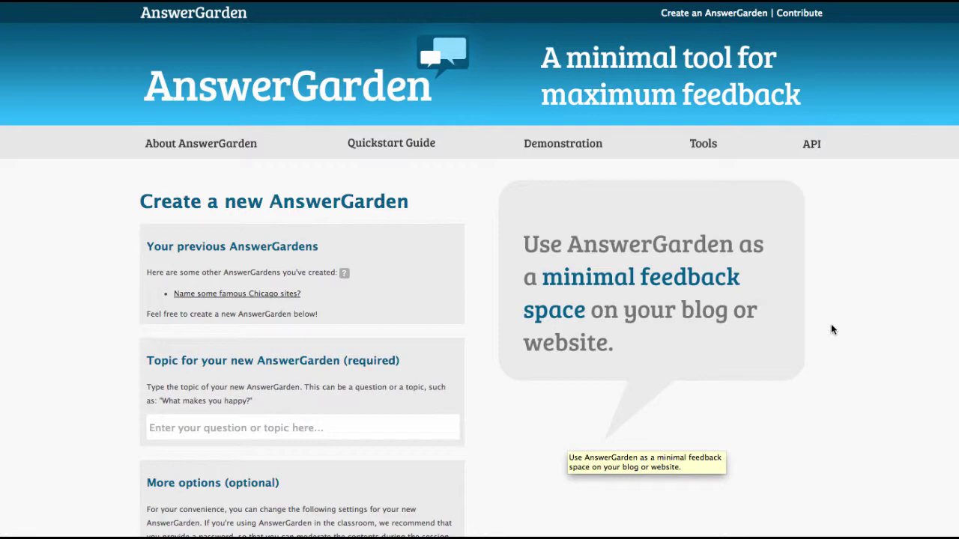
scroll(831, 330, "down", 4)
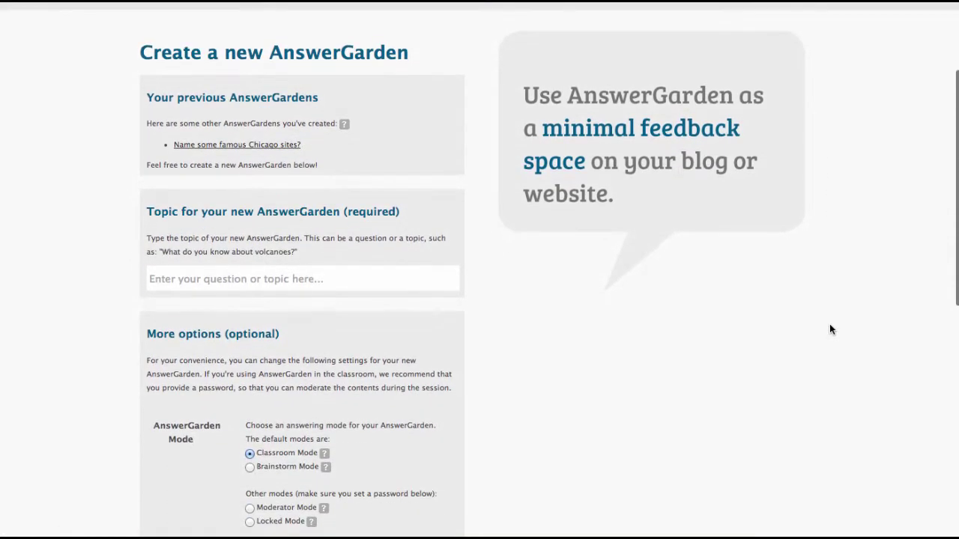
scroll(829, 330, "up", 1)
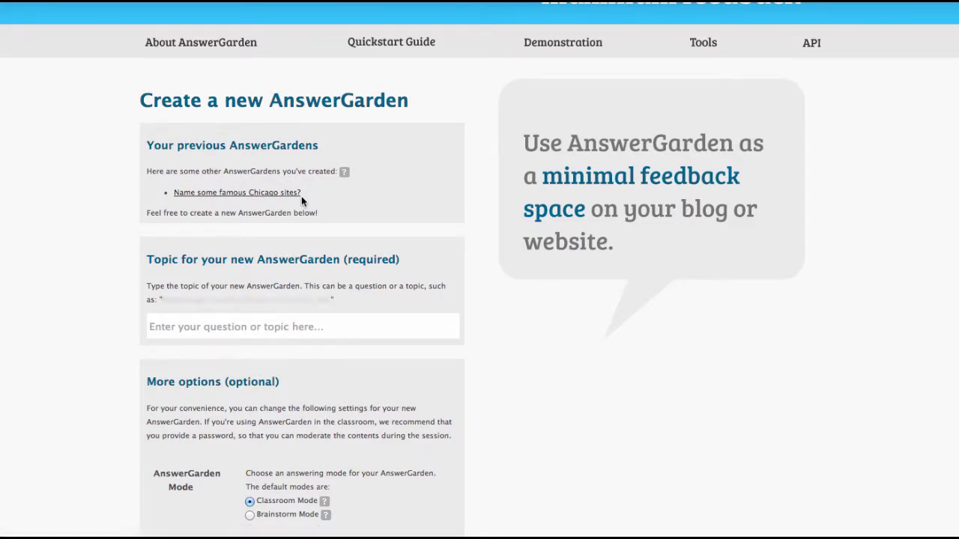
scroll(347, 285, "down", 3)
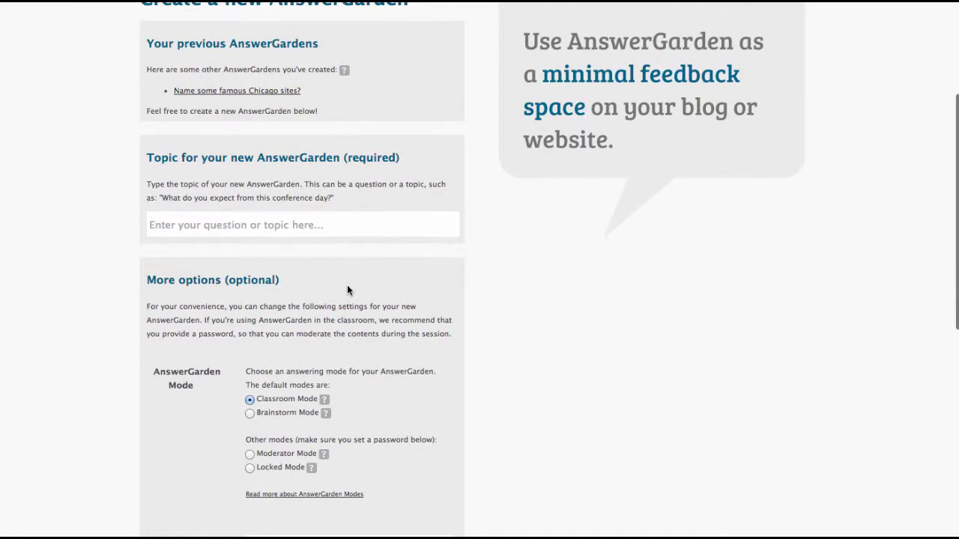
scroll(472, 320, "down", 2)
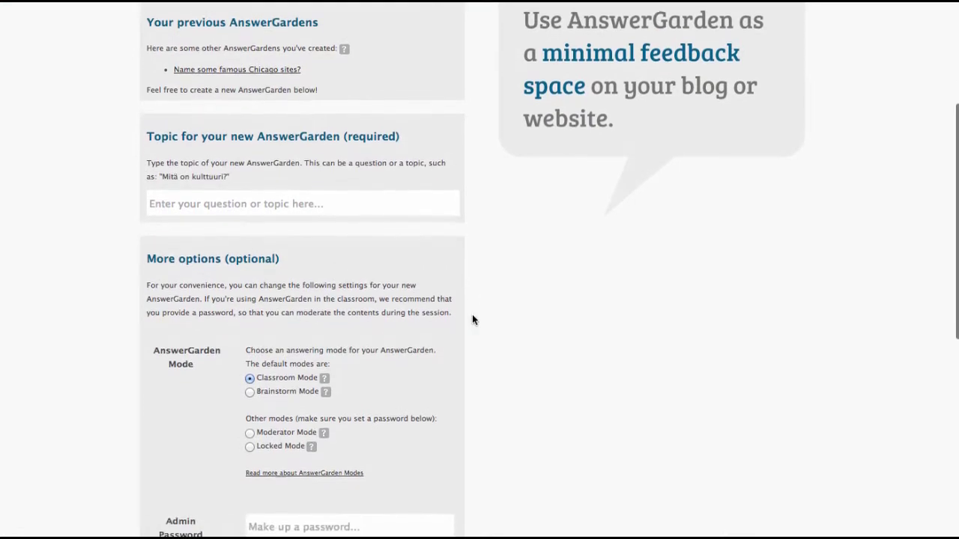
scroll(472, 320, "down", 5)
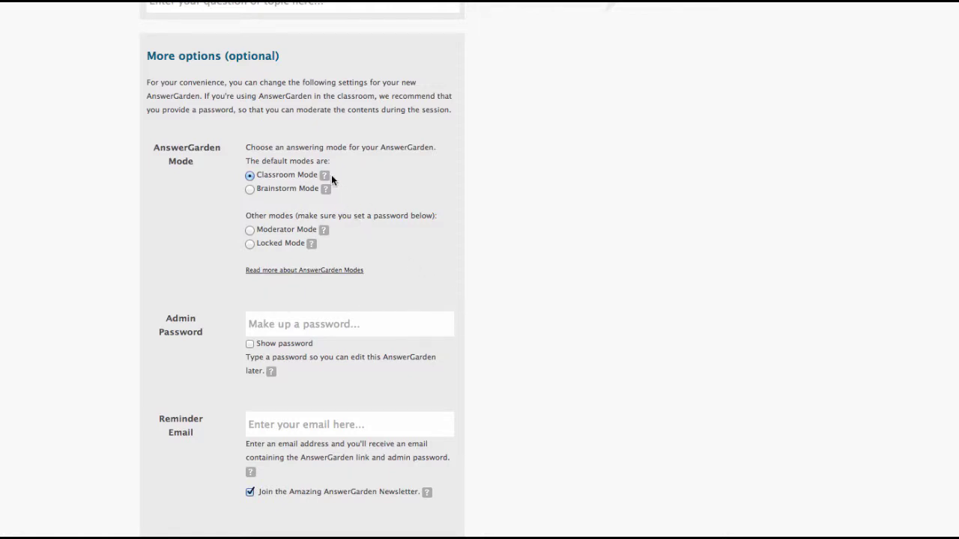
mouse_move(323, 175)
scroll(346, 192, "down", 3)
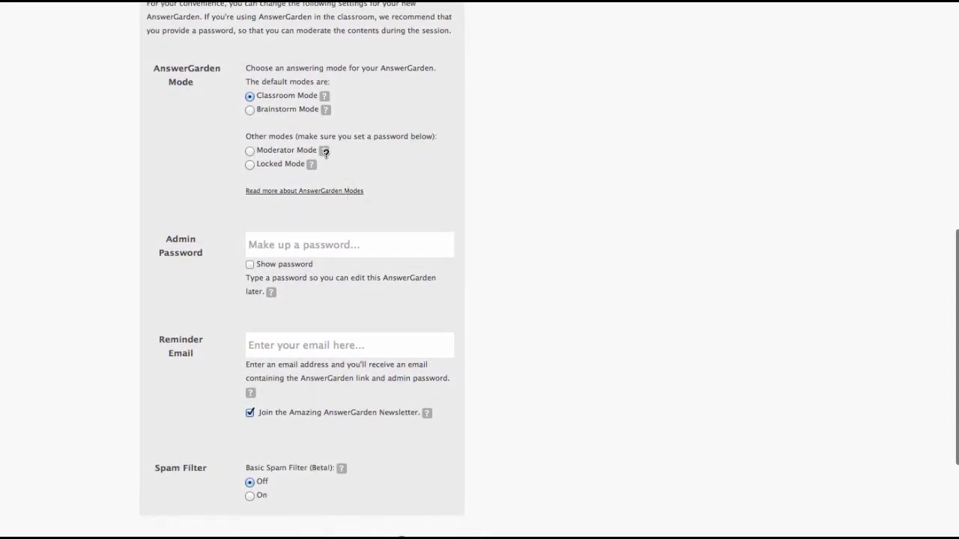
mouse_move(324, 151)
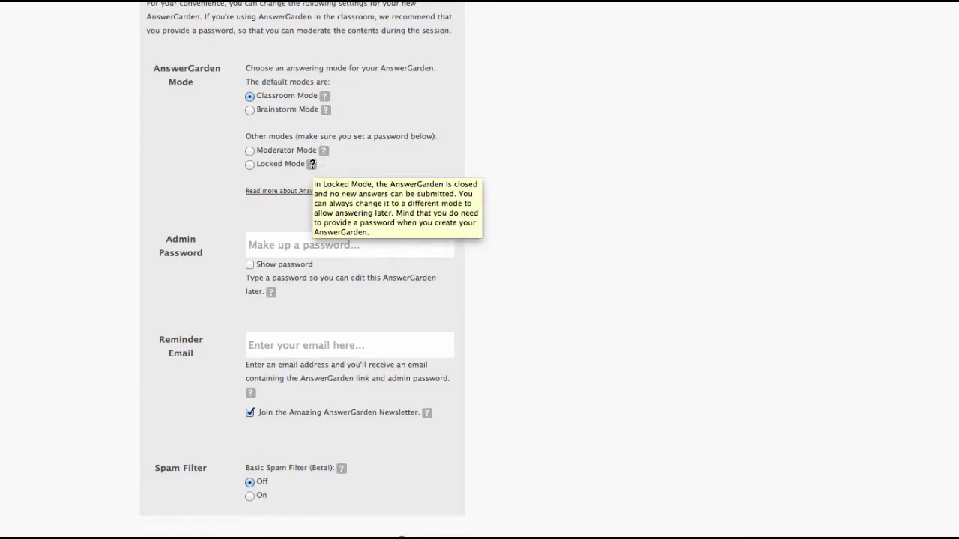
scroll(384, 165, "down", 2)
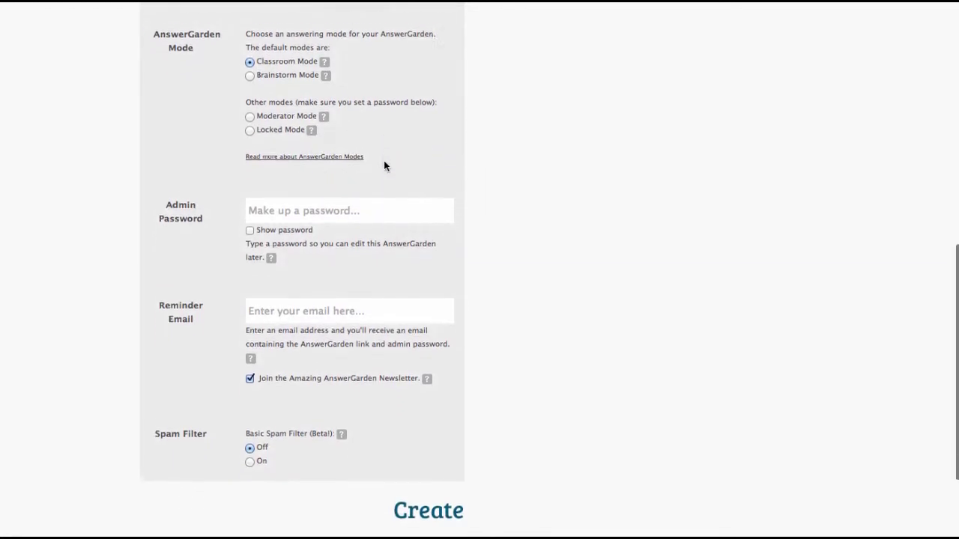
scroll(384, 165, "down", 2)
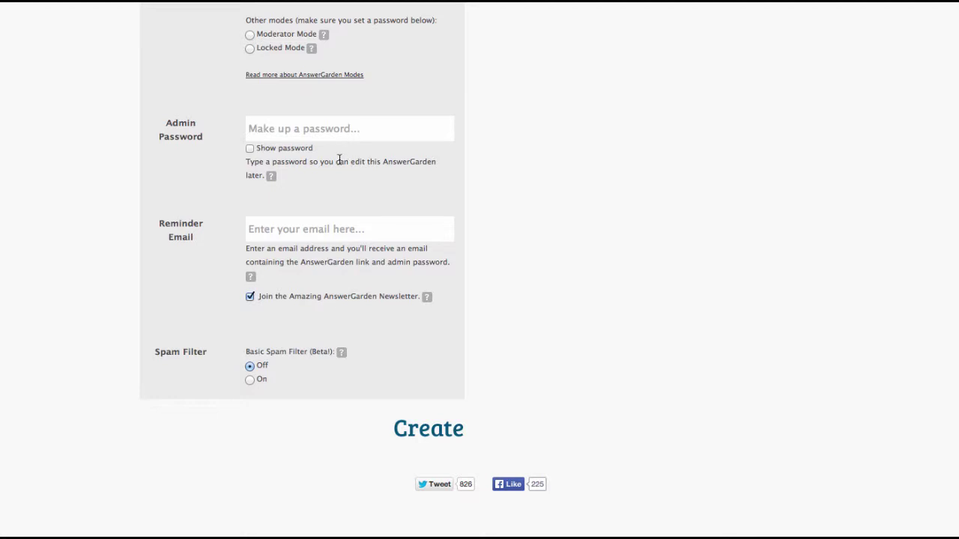
scroll(328, 159, "down", 1)
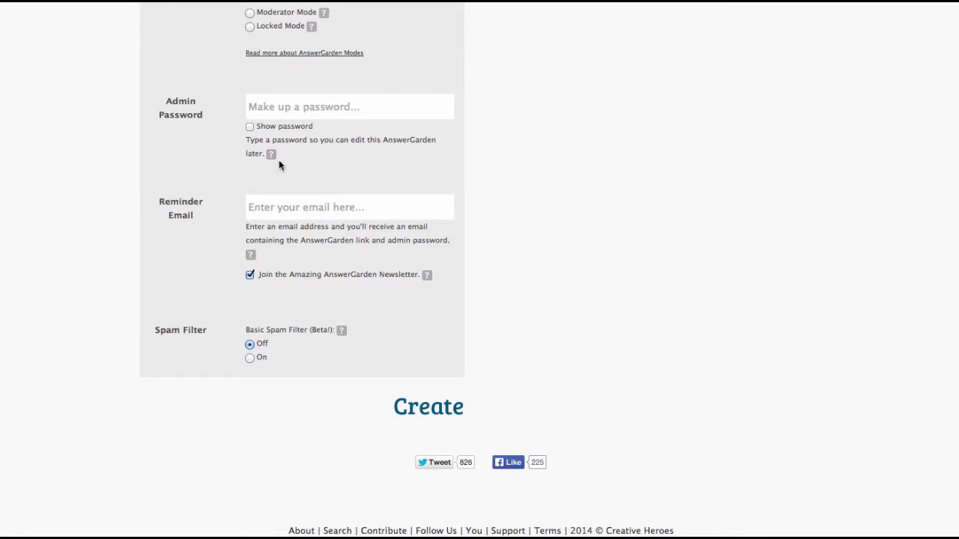
scroll(319, 151, "down", 1)
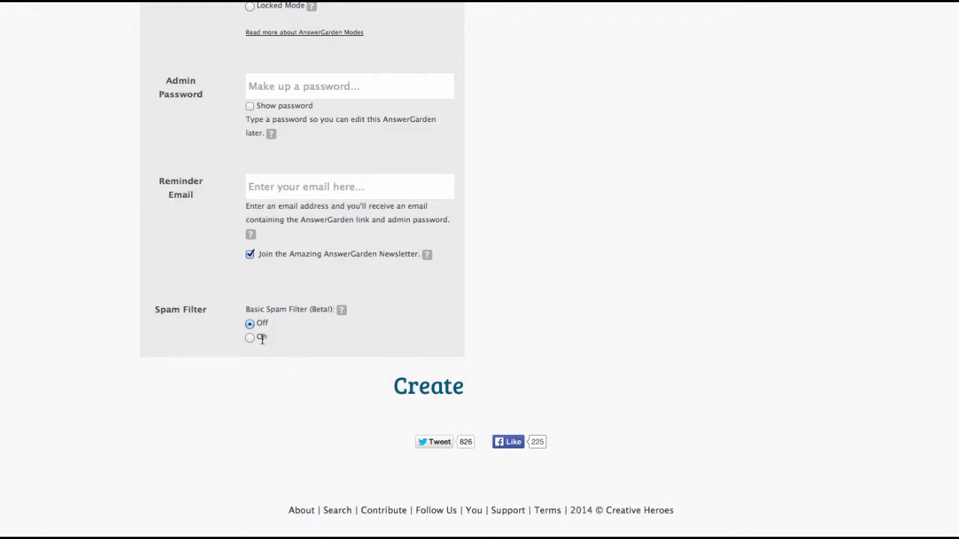
scroll(304, 338, "up", 4)
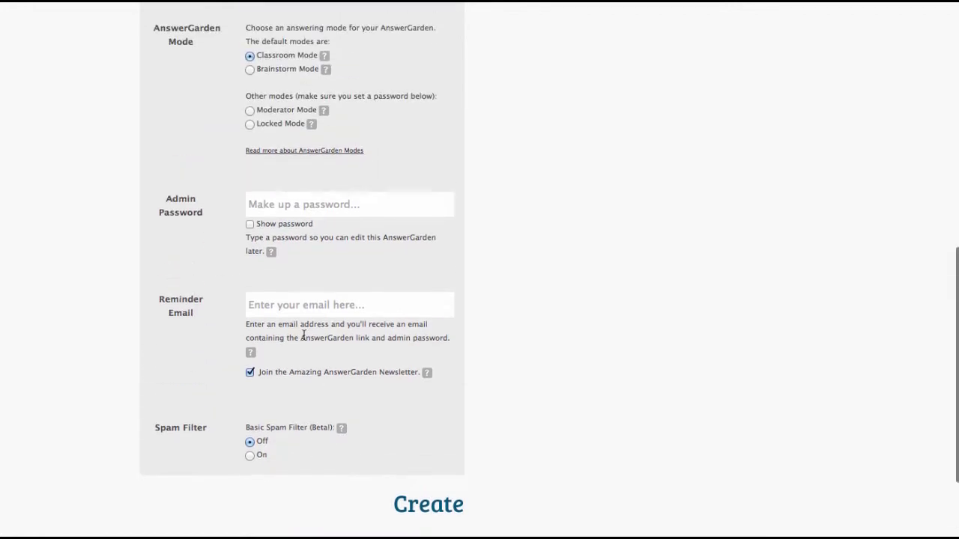
scroll(305, 341, "up", 2)
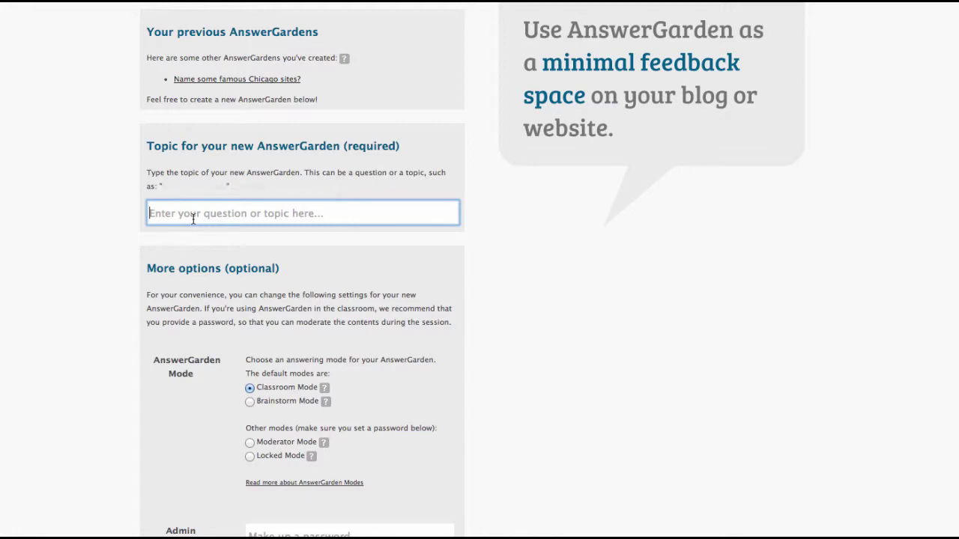
Step: Enter 'What is your favorite food?' as the new garden's topic
type("Wha")
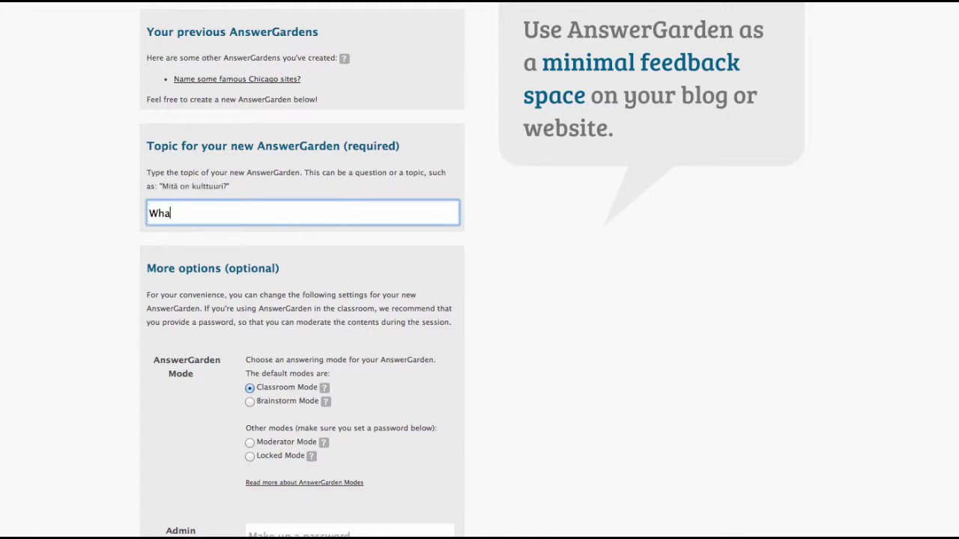
type("t is your fav")
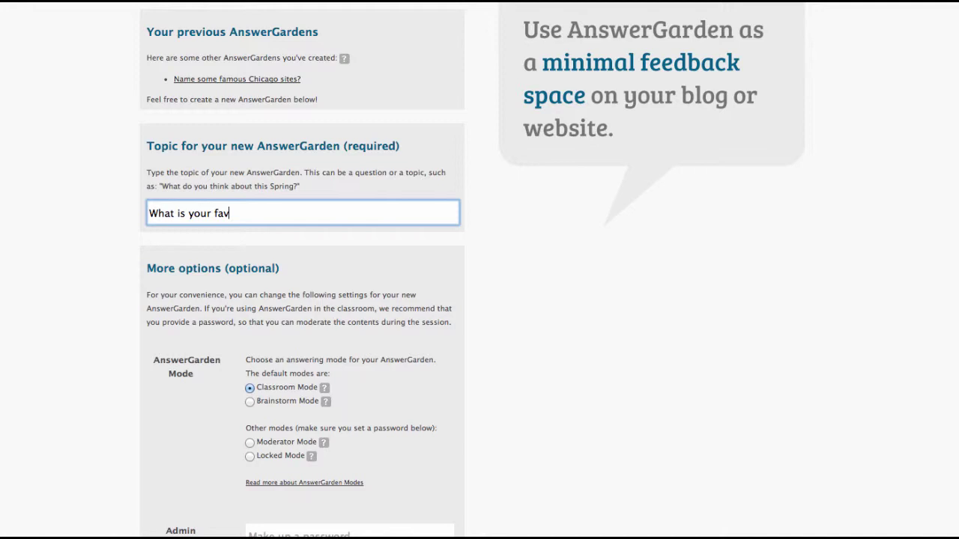
type("orite food?")
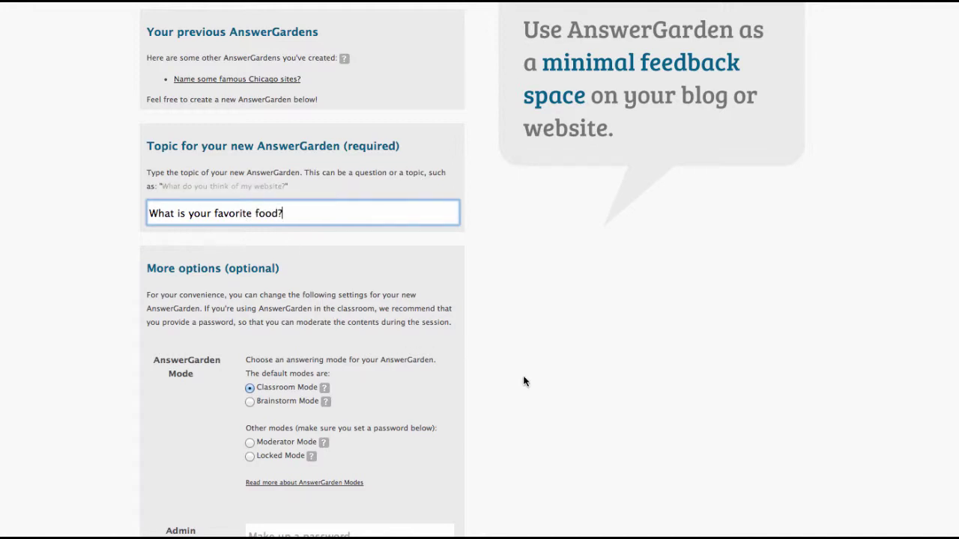
scroll(522, 382, "down", 10)
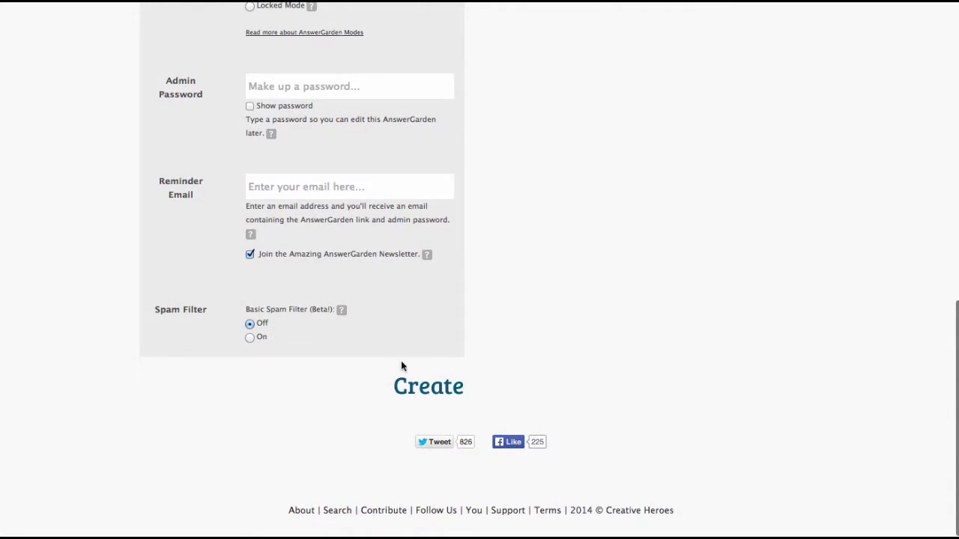
Step: Create the favorite-food garden and begin answering it
left_click(446, 393)
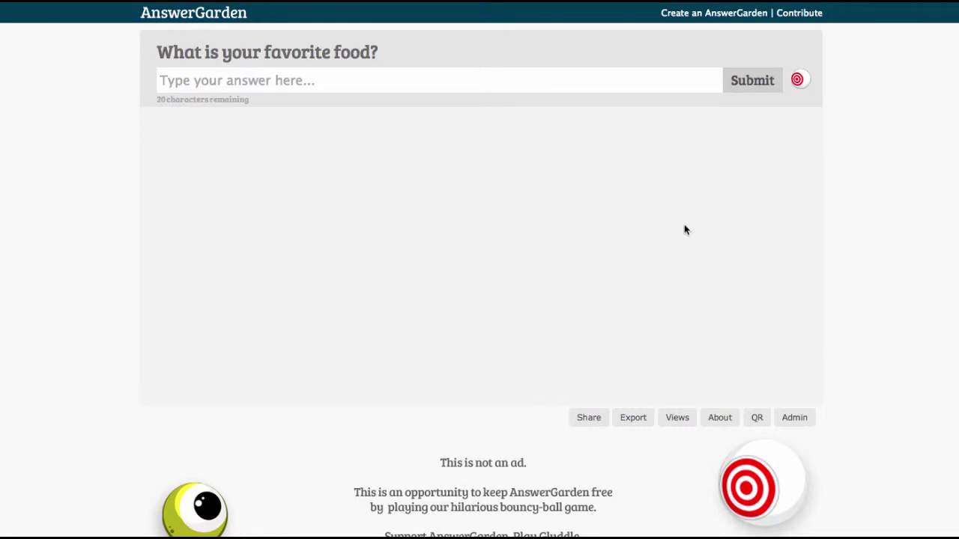
left_click(482, 88)
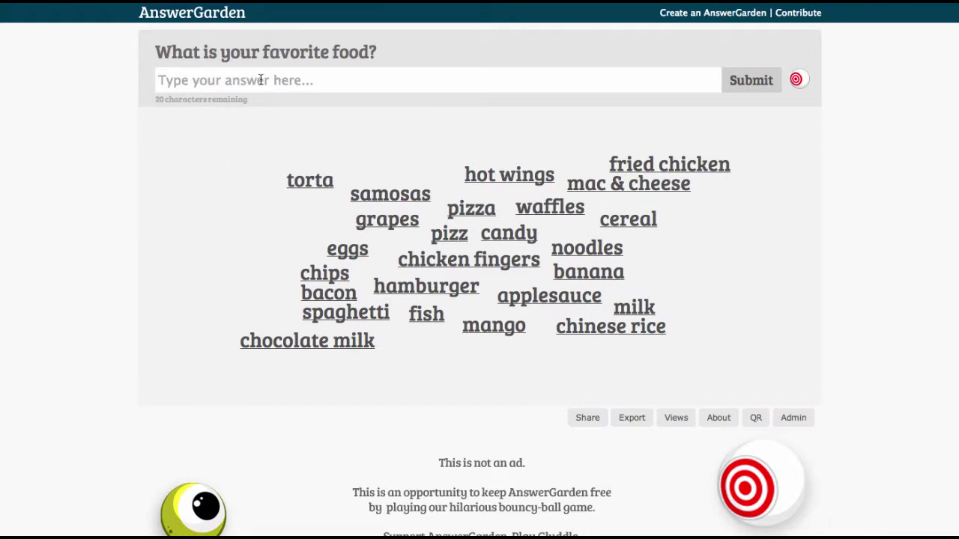
Step: Submit 'Pudding' and 'tacos' as answers to the favorite-food question
left_click(261, 79)
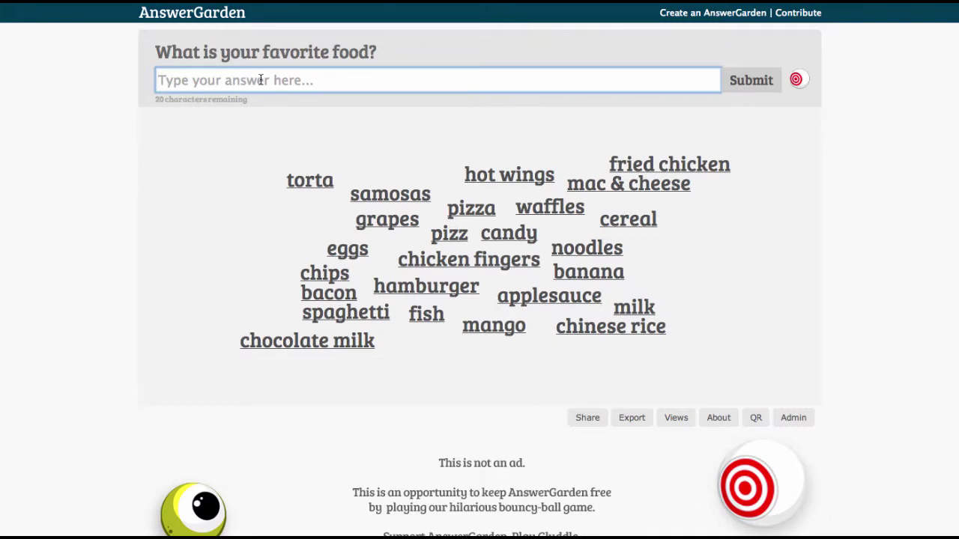
type("Pu")
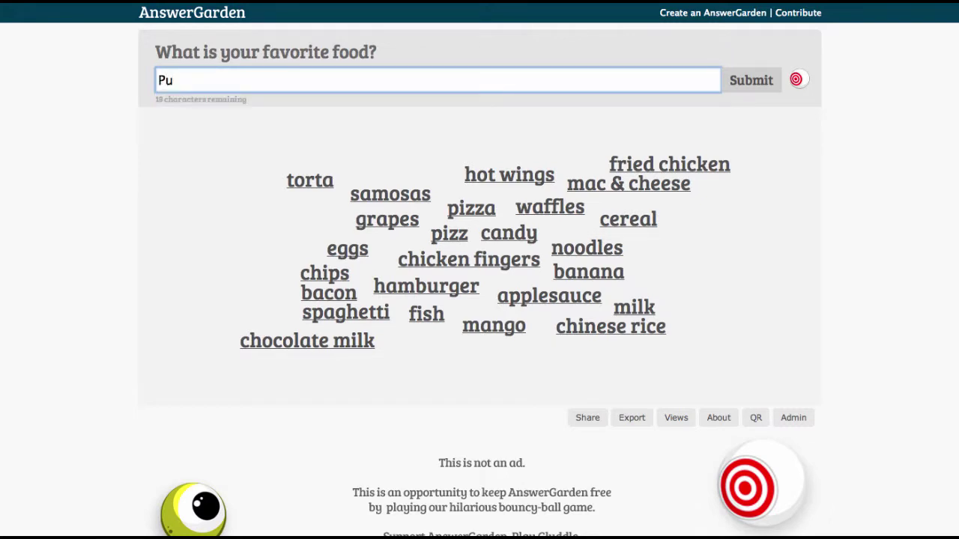
type("f")
key("BackSpace")
type("dding")
key("Return")
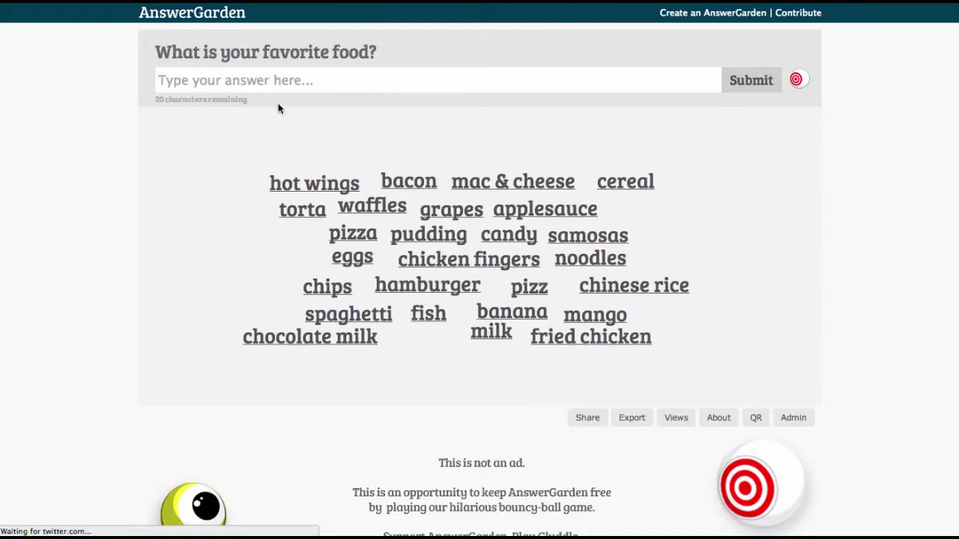
left_click(265, 80)
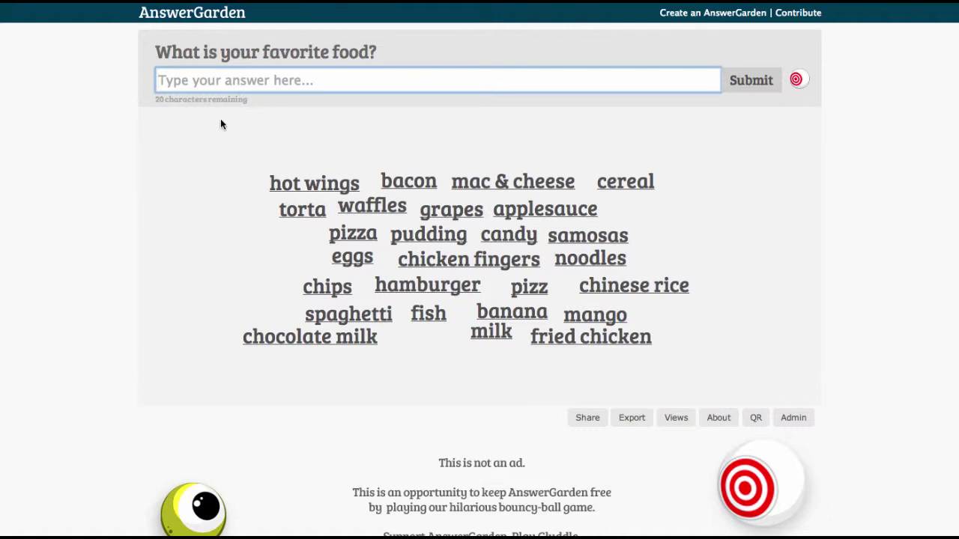
left_click(220, 82)
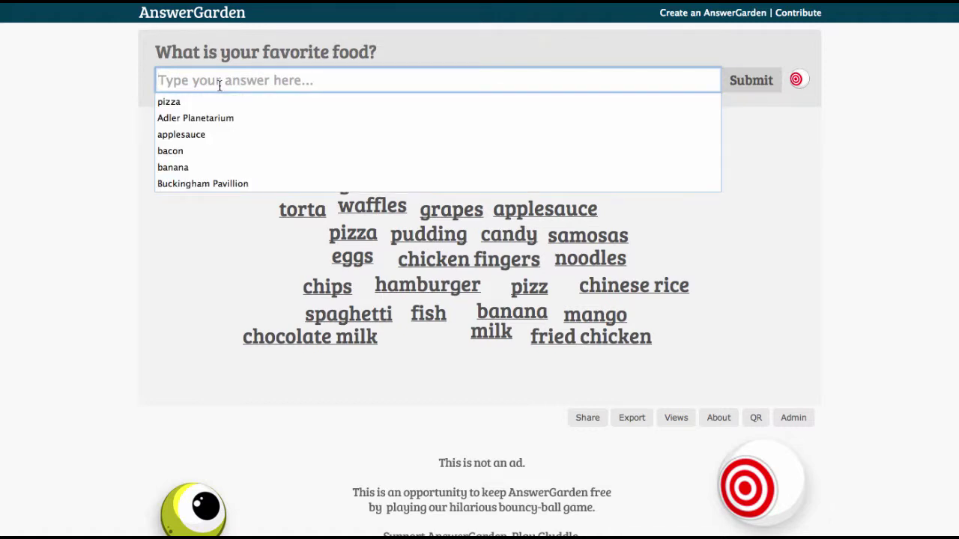
type("tacos")
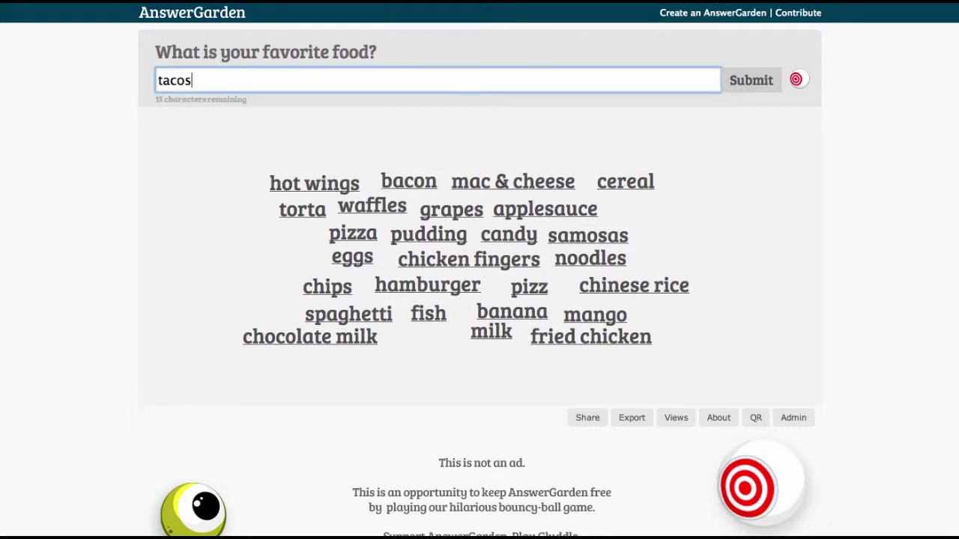
key("Return")
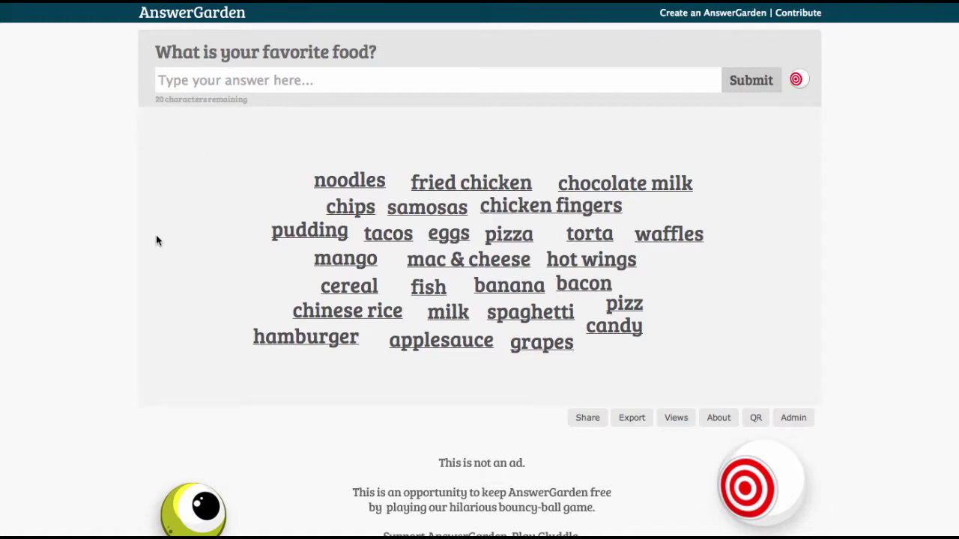
Step: Review the poll's Share options: social buttons, URL, Flash, MicroGarden and other embed sizes
scroll(118, 243, "down", 3)
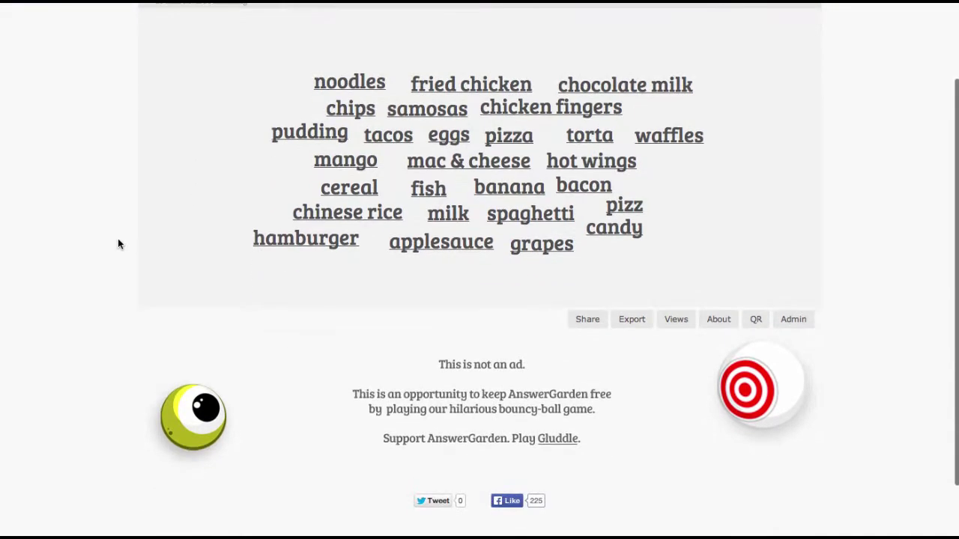
scroll(118, 243, "up", 3)
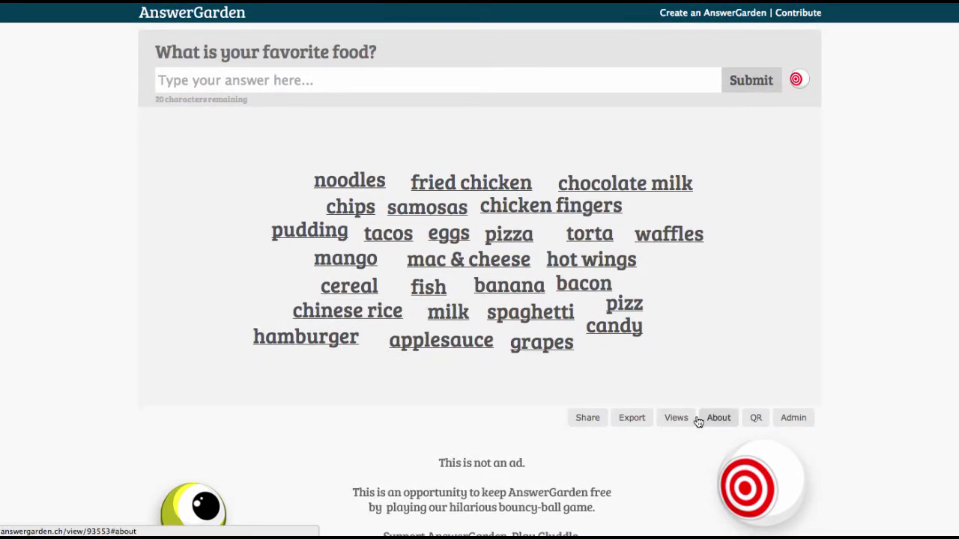
left_click(588, 418)
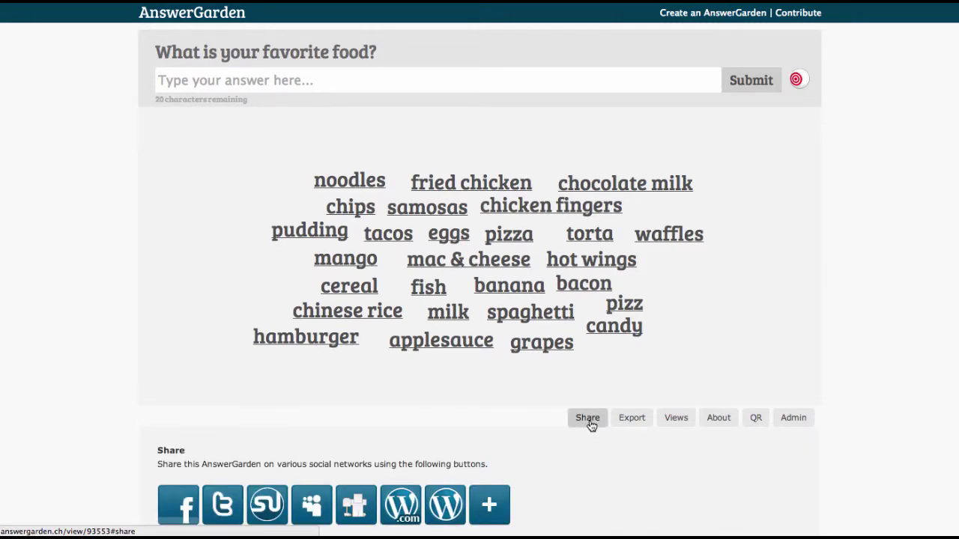
scroll(597, 494, "down", 3)
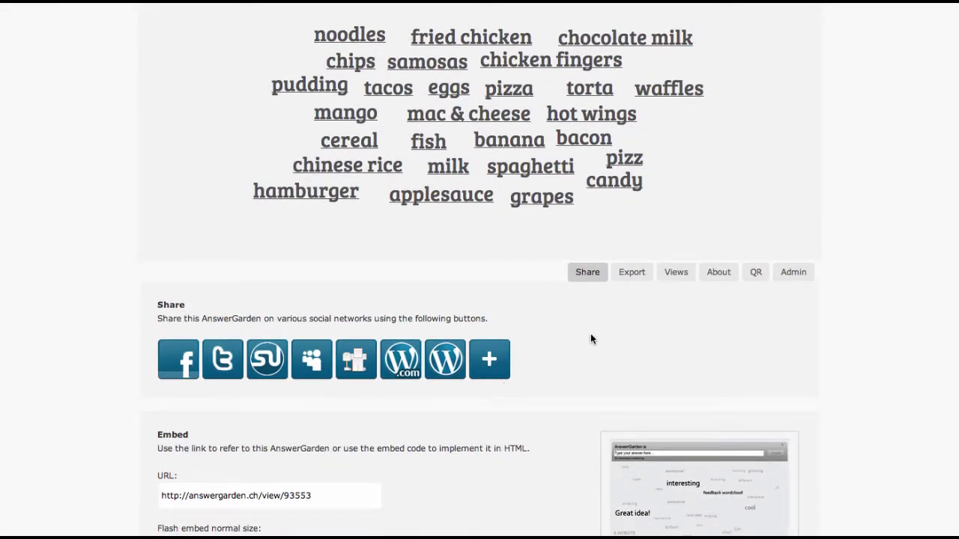
scroll(591, 338, "down", 4)
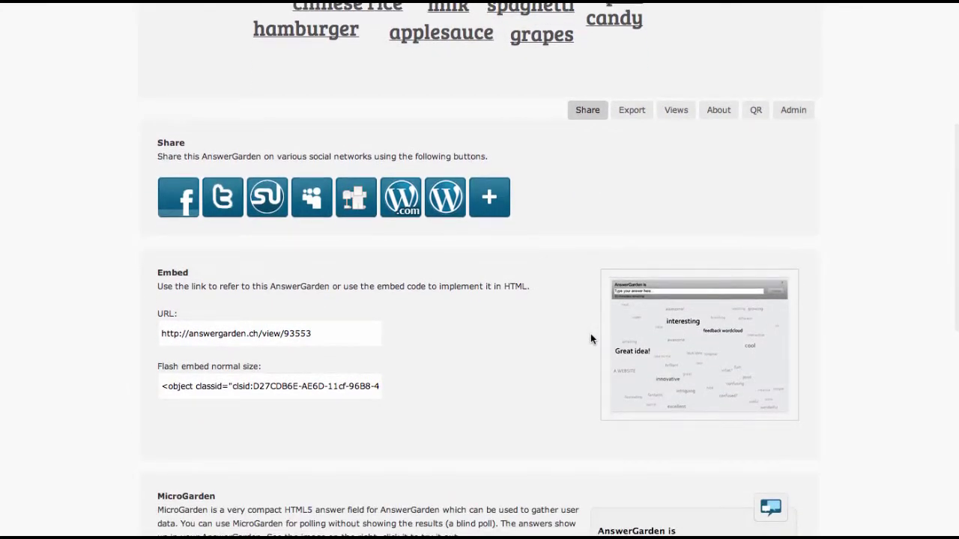
scroll(590, 339, "down", 1)
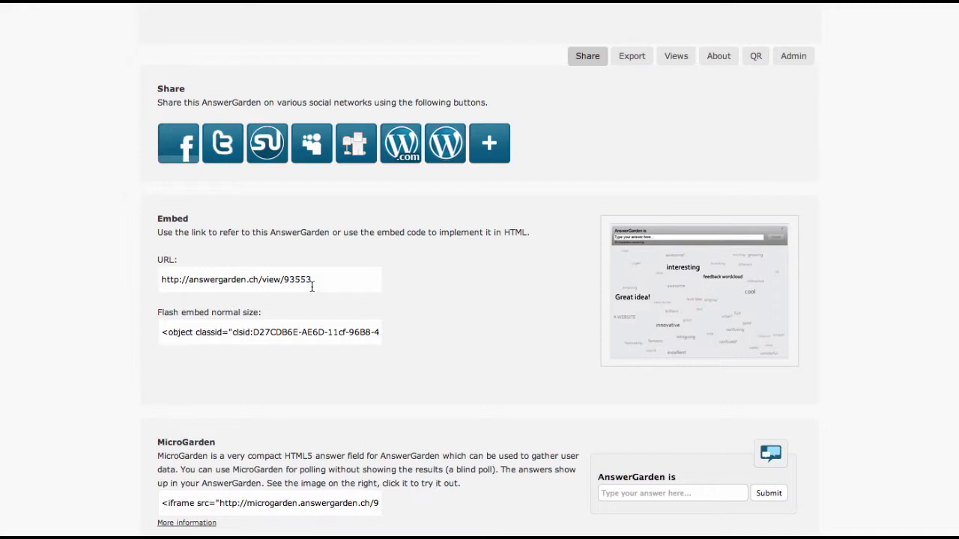
scroll(312, 286, "down", 1)
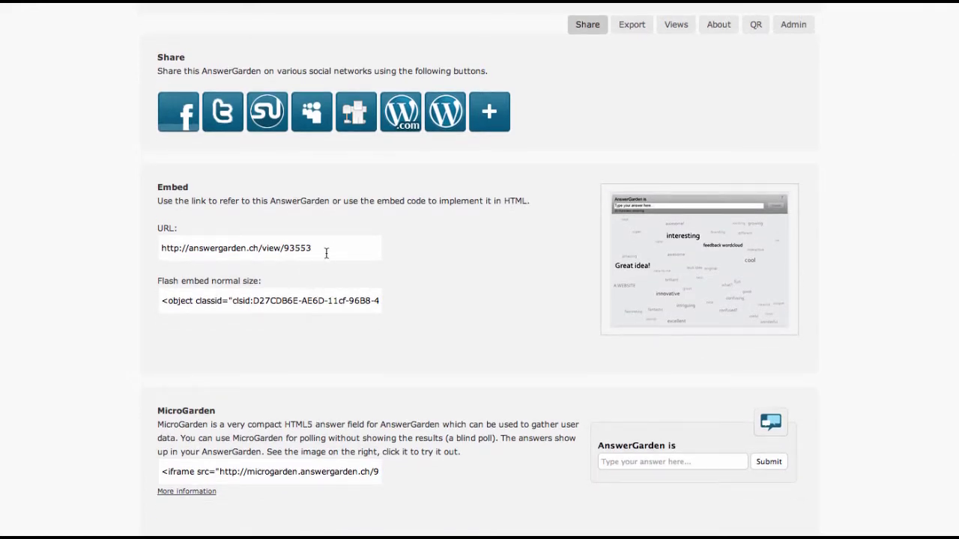
scroll(326, 254, "down", 2)
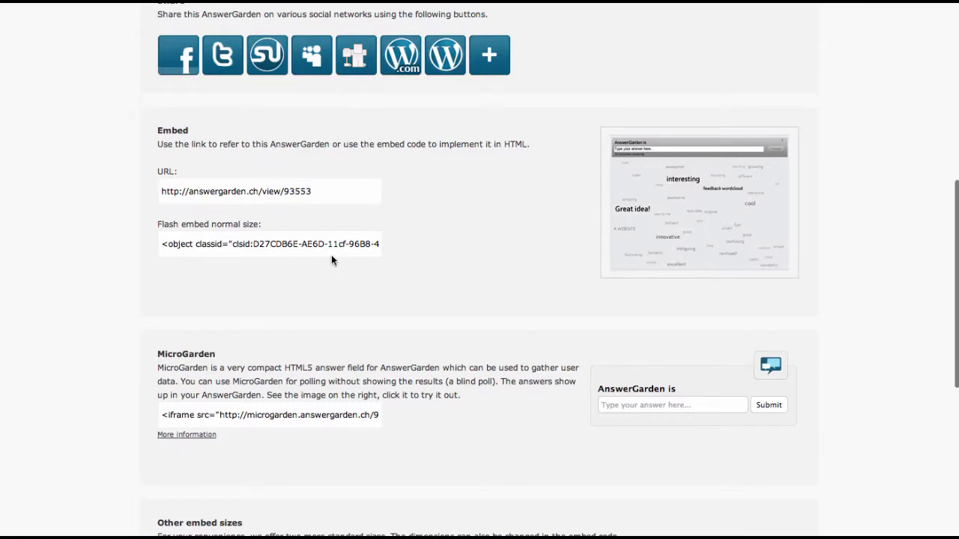
scroll(329, 262, "down", 4)
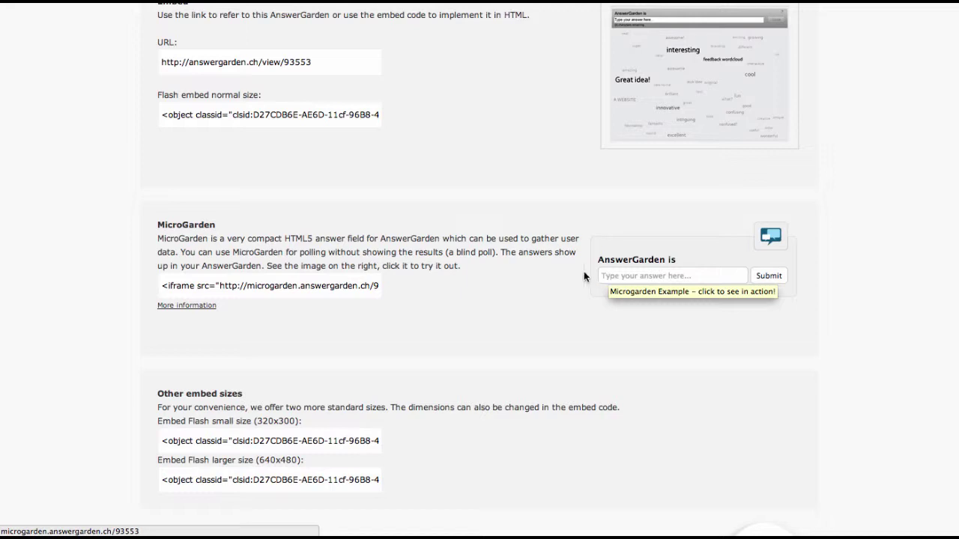
scroll(553, 350, "down", 3)
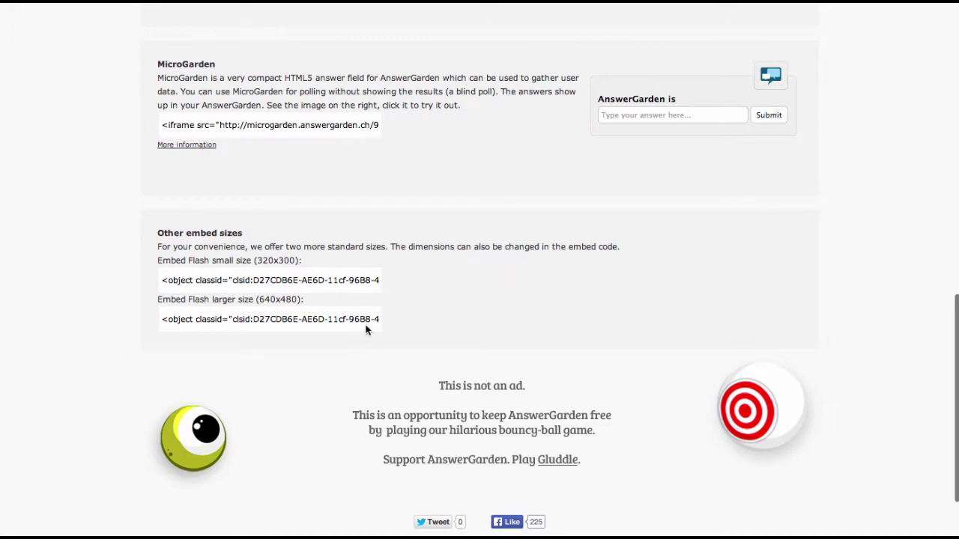
scroll(519, 232, "up", 3)
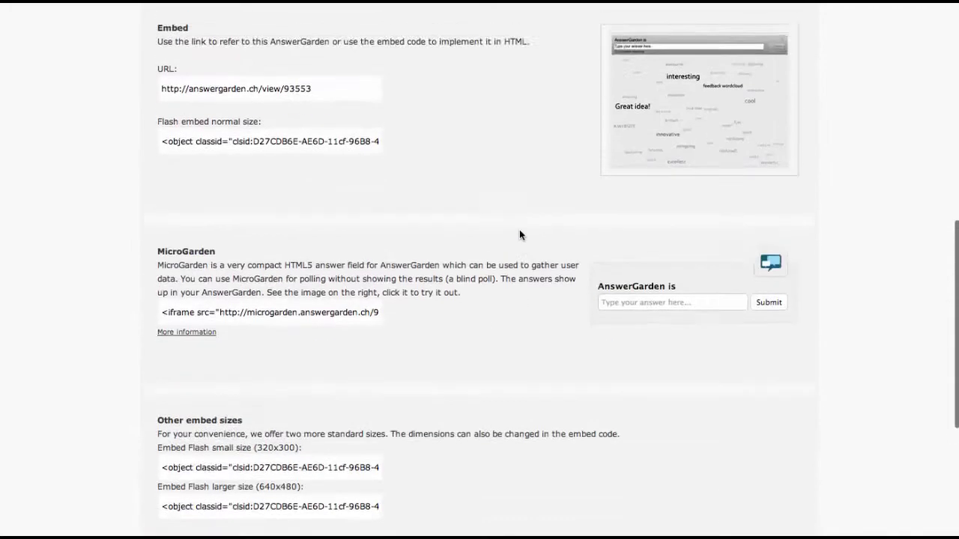
scroll(521, 235, "up", 1)
scroll(521, 235, "up", 4)
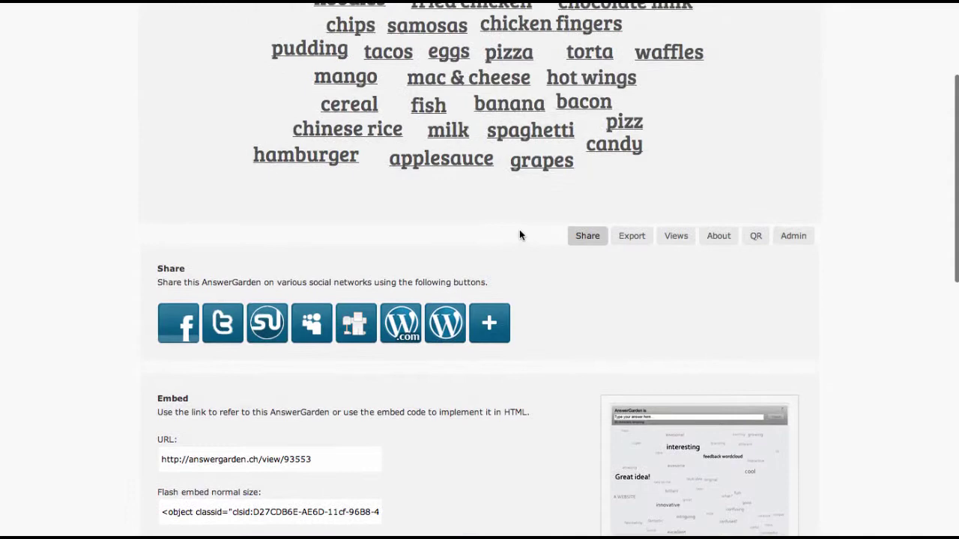
scroll(533, 298, "up", 2)
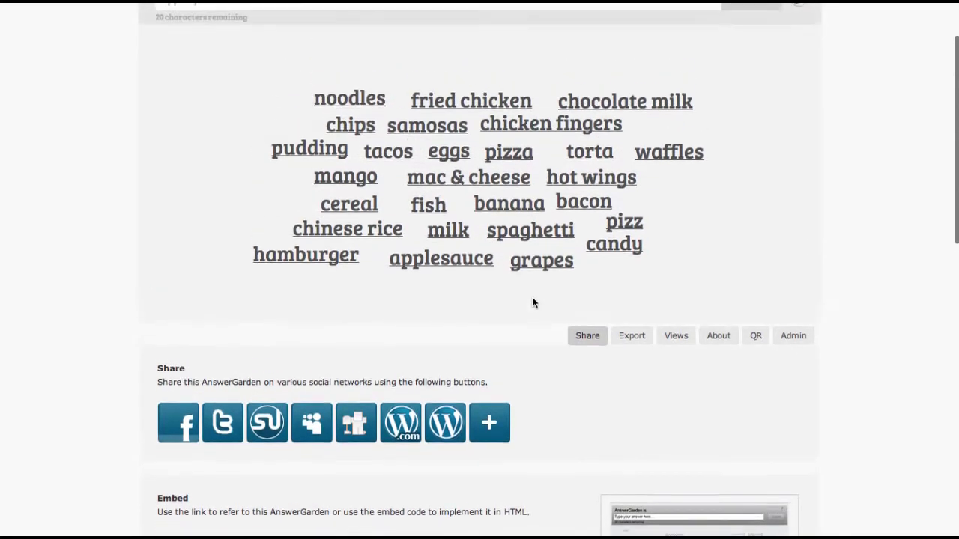
Step: Look over the Export tab's export and API links for the answers
left_click(630, 338)
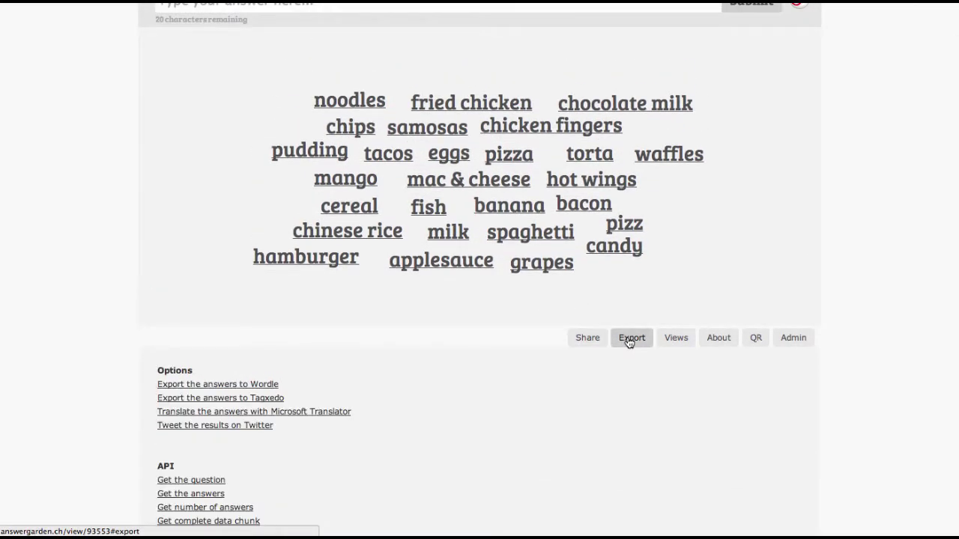
scroll(549, 375, "down", 1)
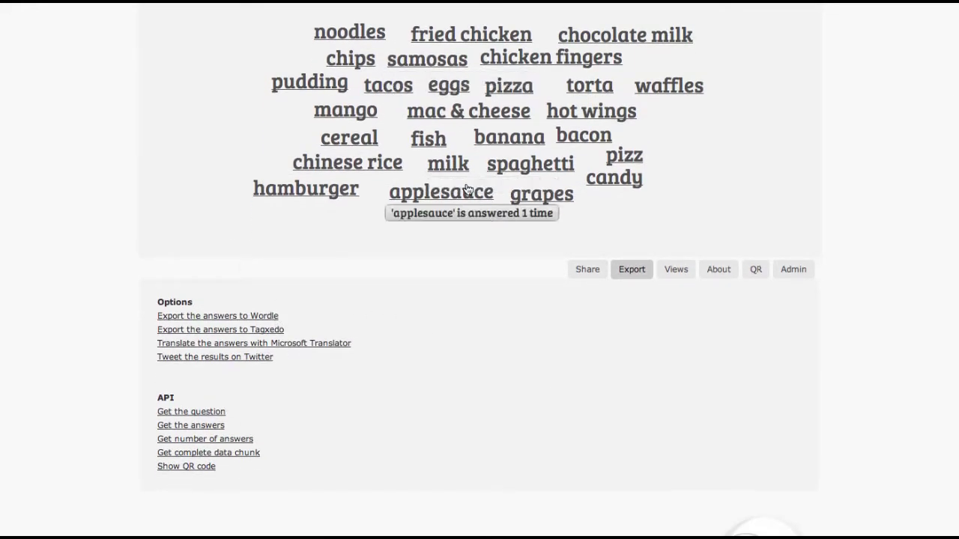
mouse_move(393, 153)
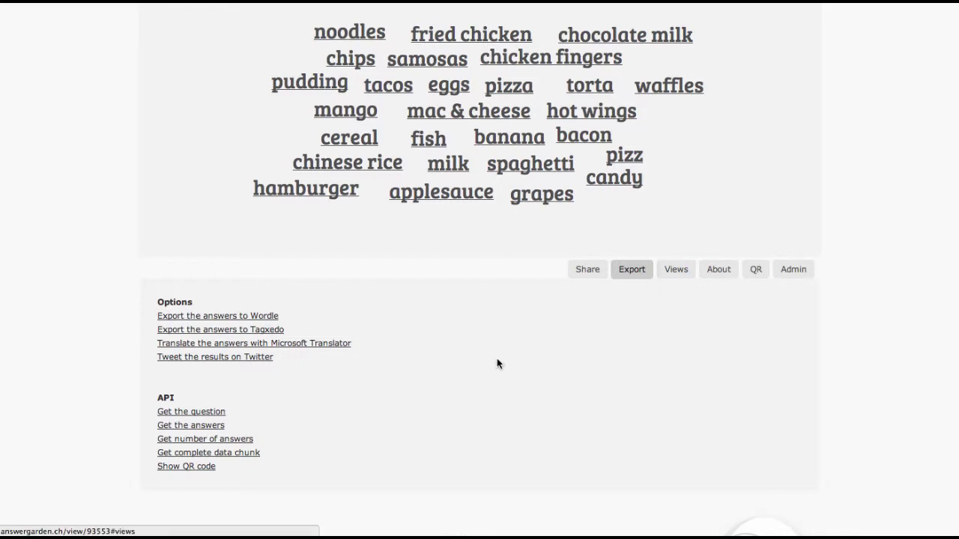
Step: Show the Views options: auto refresh, Flash views and Google search links per answer
left_click(675, 276)
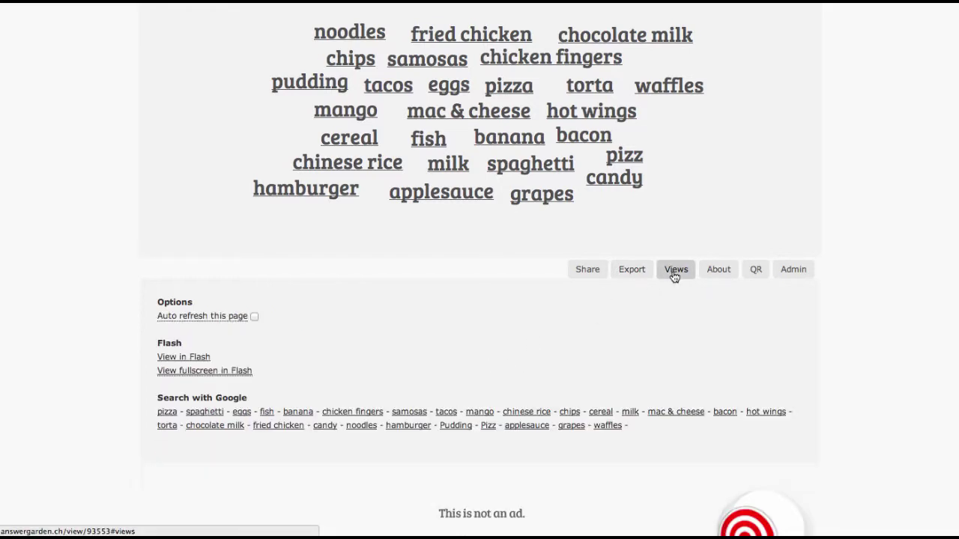
scroll(660, 323, "up", 1)
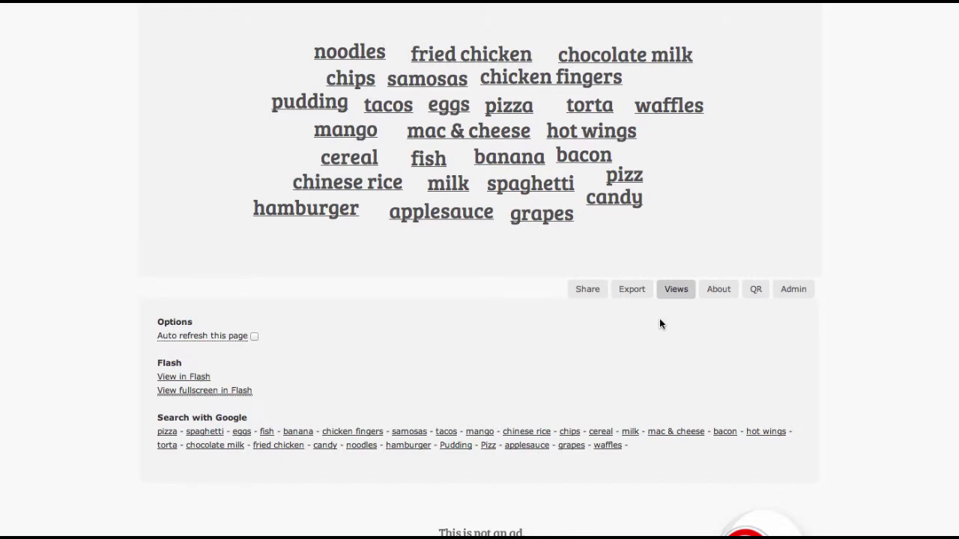
scroll(659, 324, "up", 2)
scroll(659, 324, "down", 1)
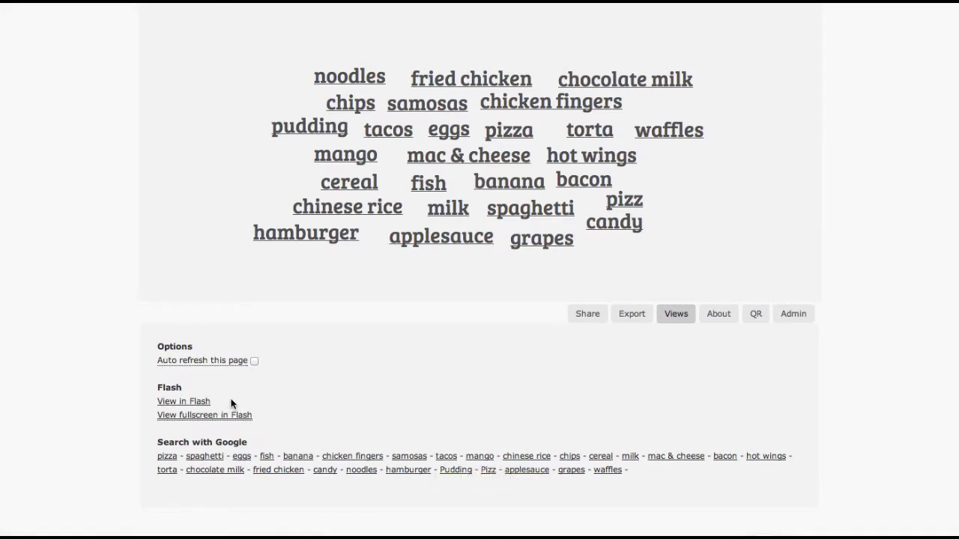
Step: Check the poll's 27-answer statistics, then display its QR code for answergarden.ch/93553
left_click(713, 318)
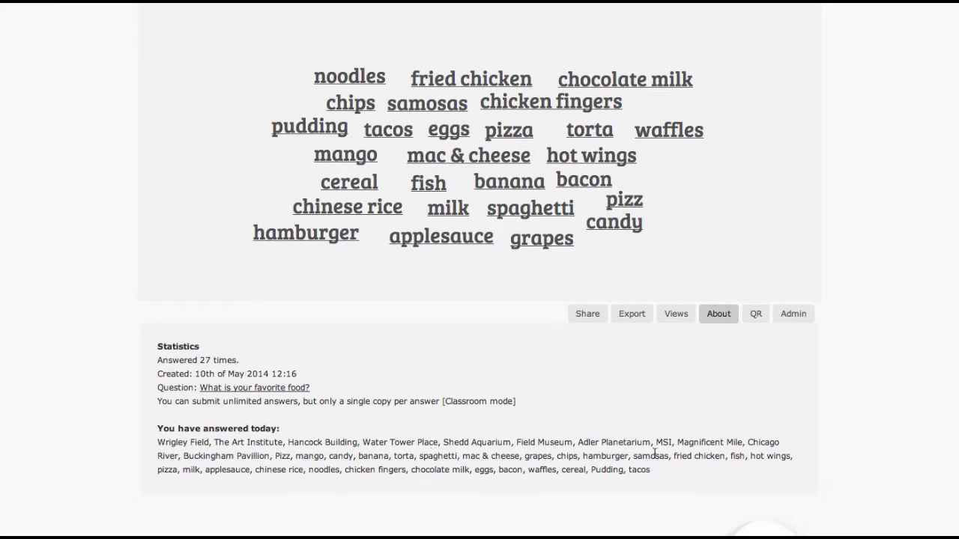
left_click(755, 318)
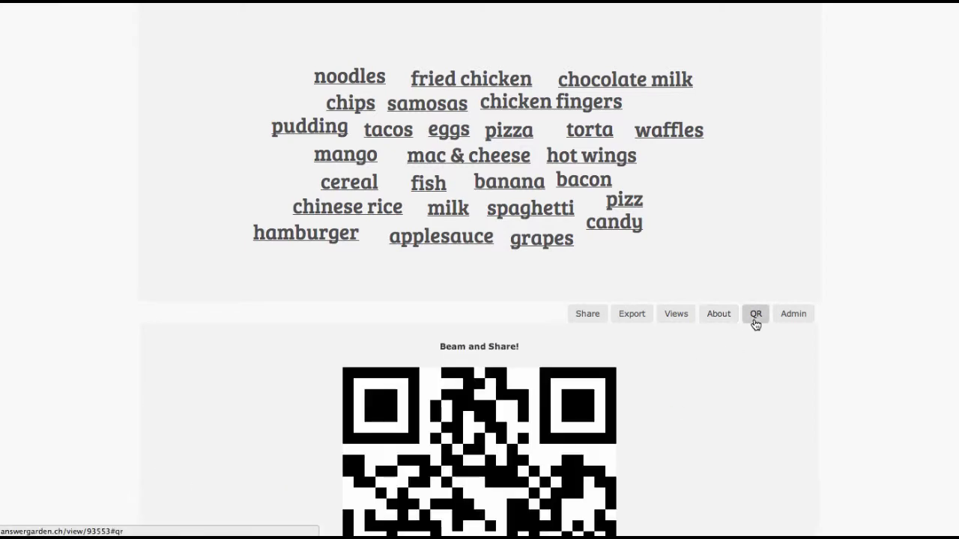
scroll(726, 382, "down", 3)
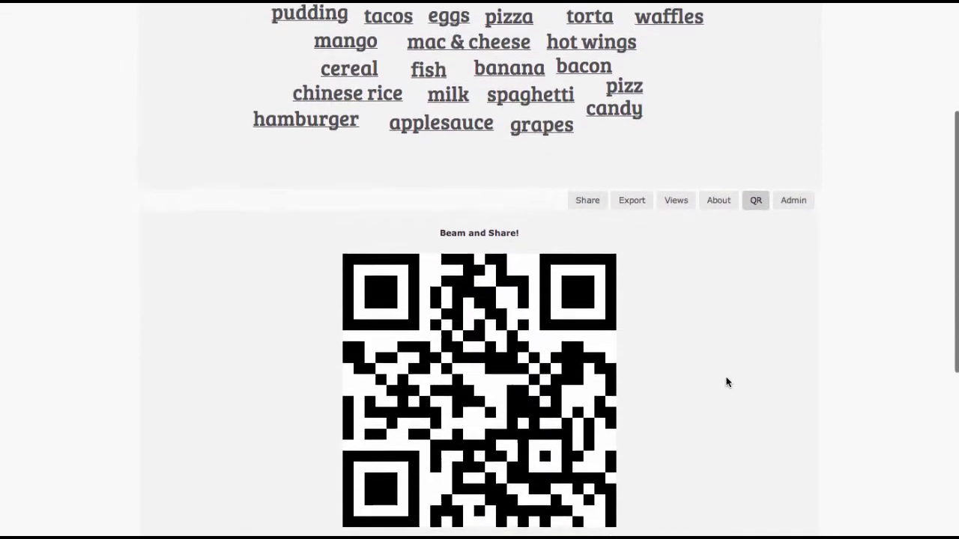
scroll(726, 382, "down", 1)
scroll(725, 382, "down", 1)
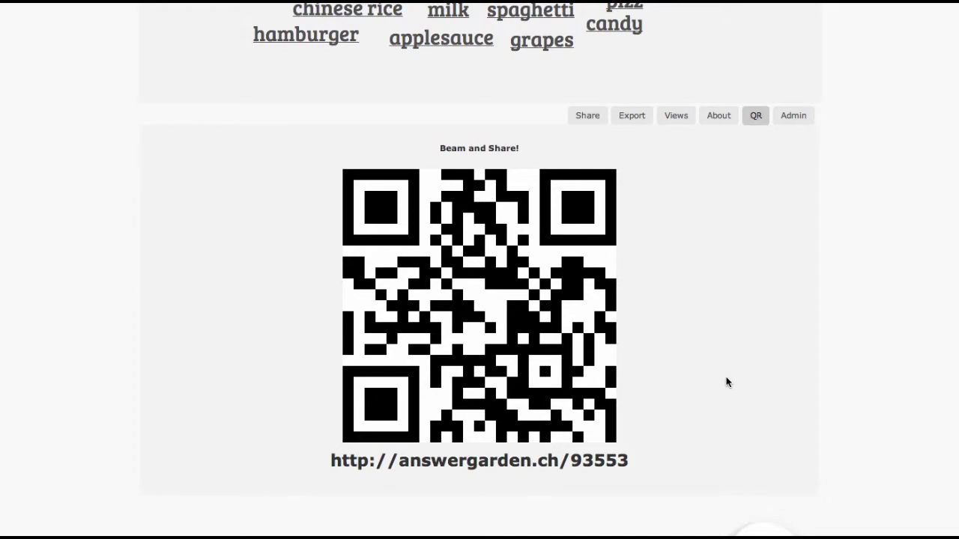
Step: Look over the favorite-food garden's Admin tab settings
left_click(793, 118)
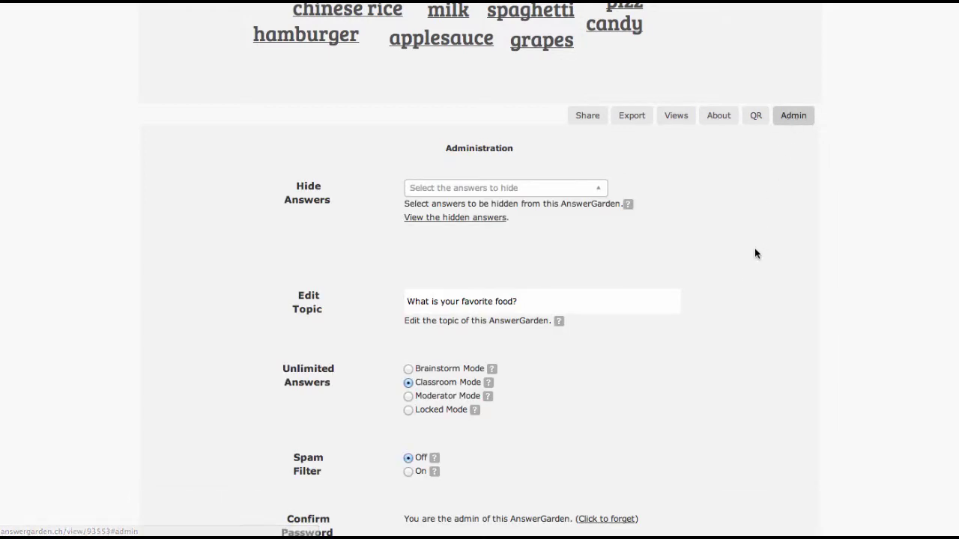
scroll(754, 253, "down", 2)
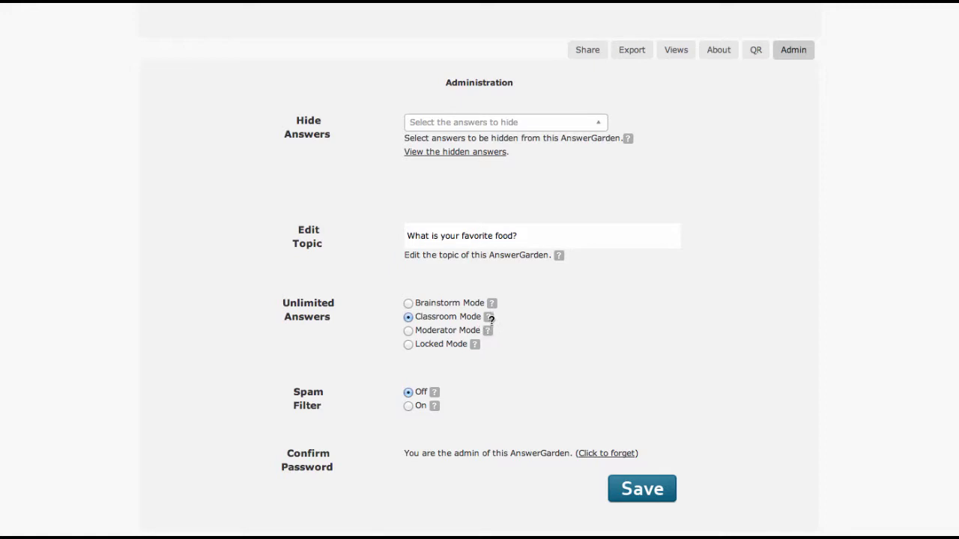
mouse_move(491, 318)
scroll(356, 378, "down", 1)
scroll(357, 378, "up", 10)
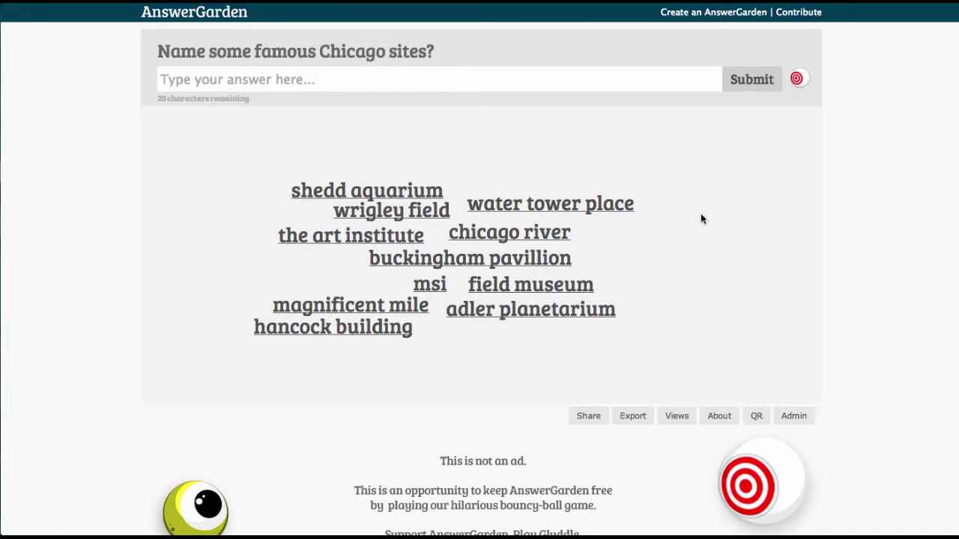
Step: Select the Chicago garden's 640x480 Flash embed code in the Share options for copying
scroll(701, 217, "down", 1)
scroll(702, 218, "up", 1)
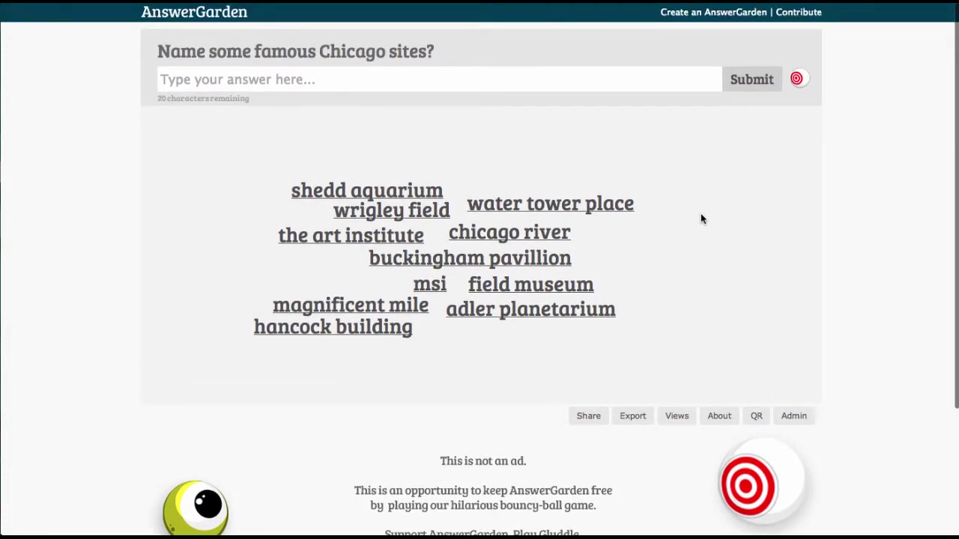
scroll(700, 217, "down", 2)
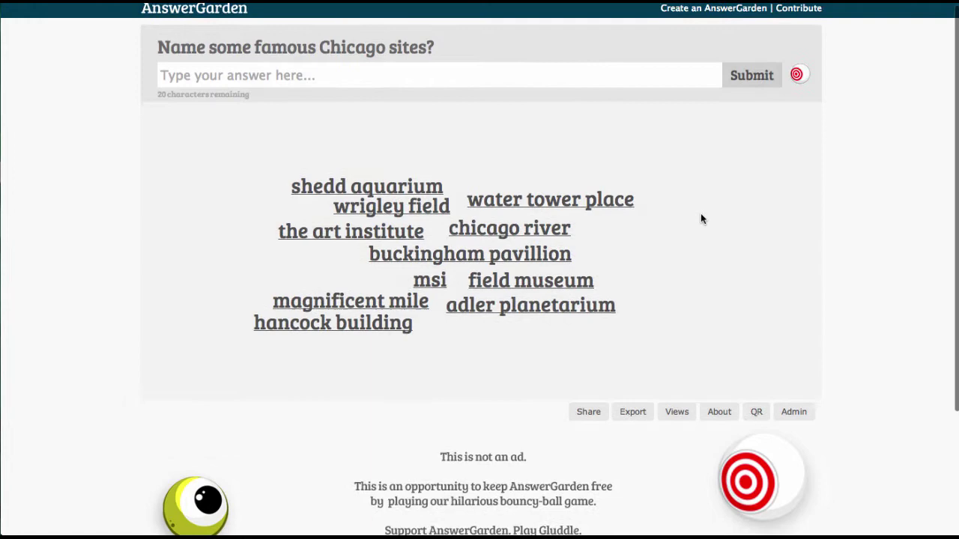
left_click(591, 336)
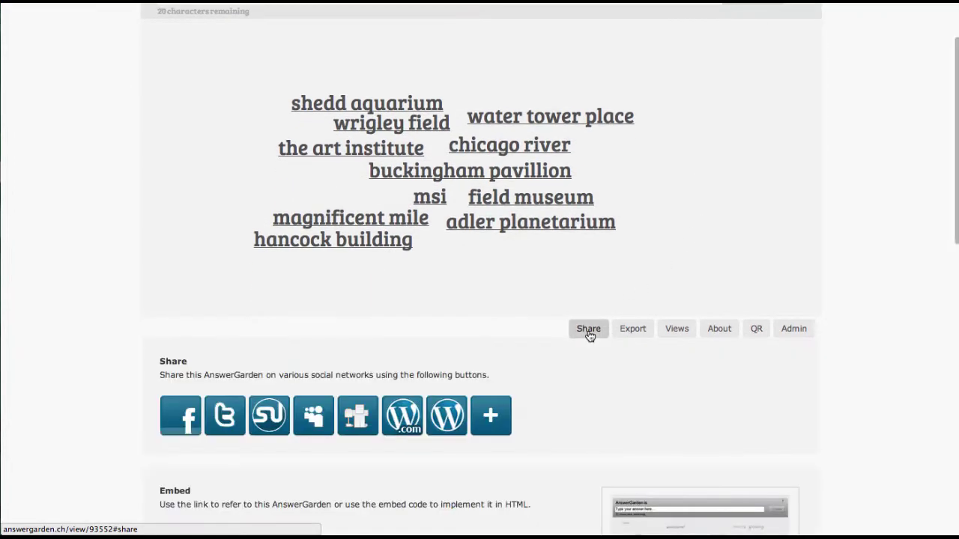
scroll(586, 391, "down", 6)
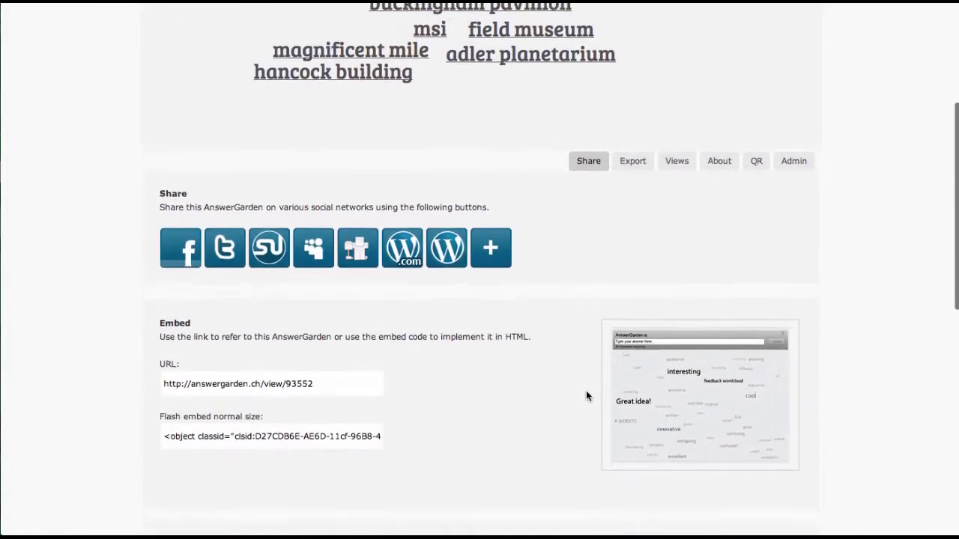
scroll(586, 392, "down", 3)
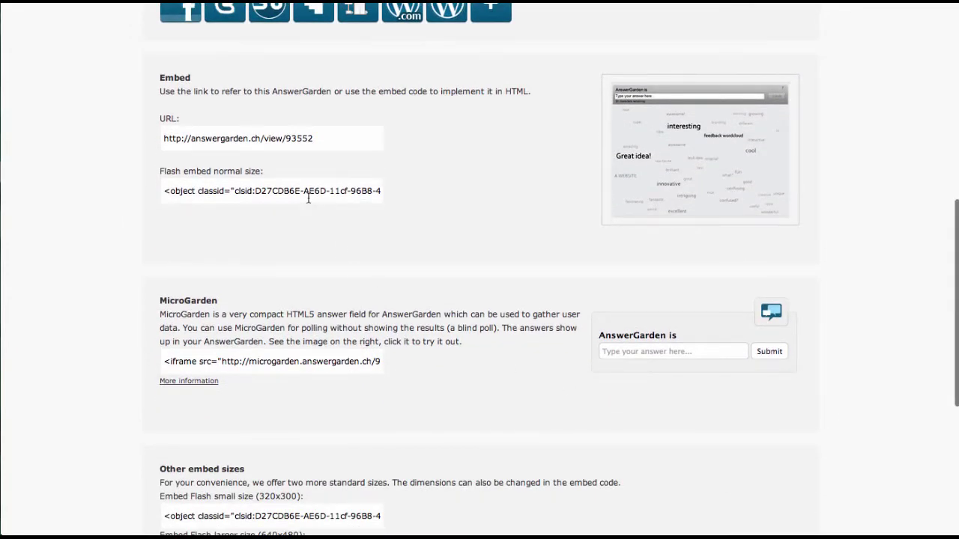
scroll(313, 270, "down", 3)
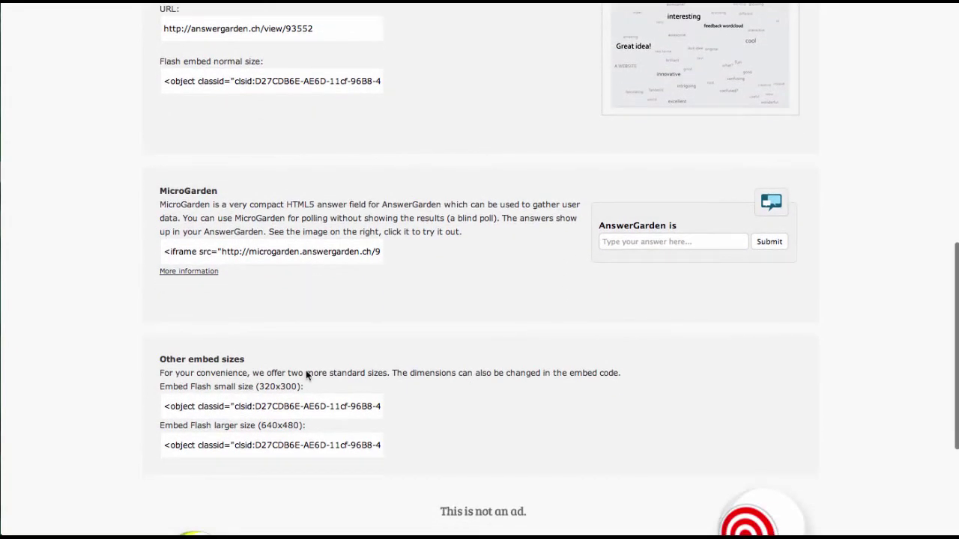
scroll(301, 406, "down", 2)
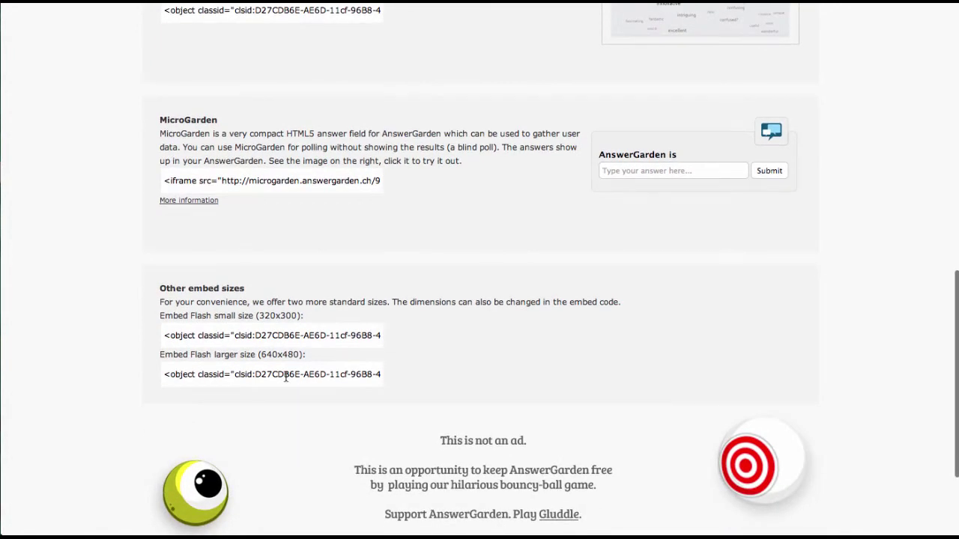
left_click(285, 375)
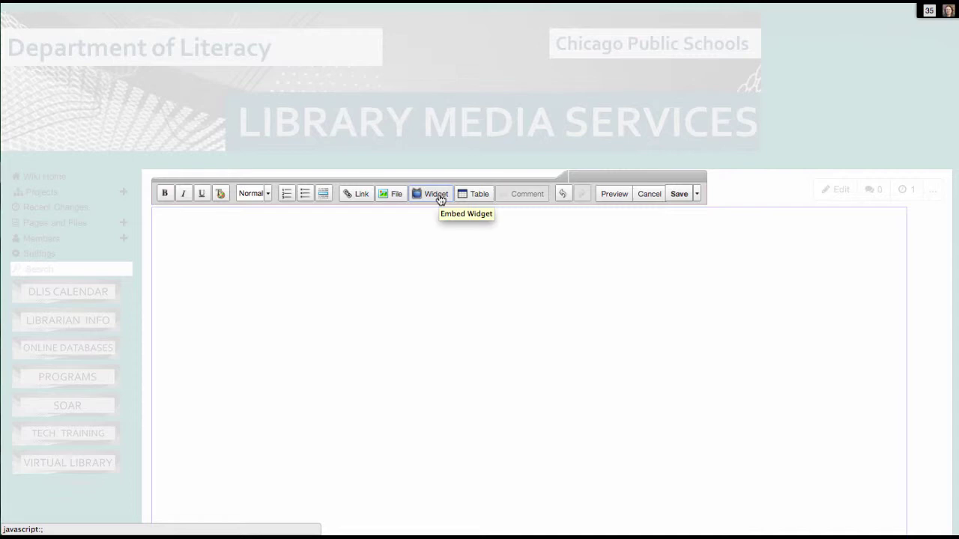
Step: Embed the Chicago sites AnswerGarden code as an Other HTML widget and save the answergarden page
left_click(439, 196)
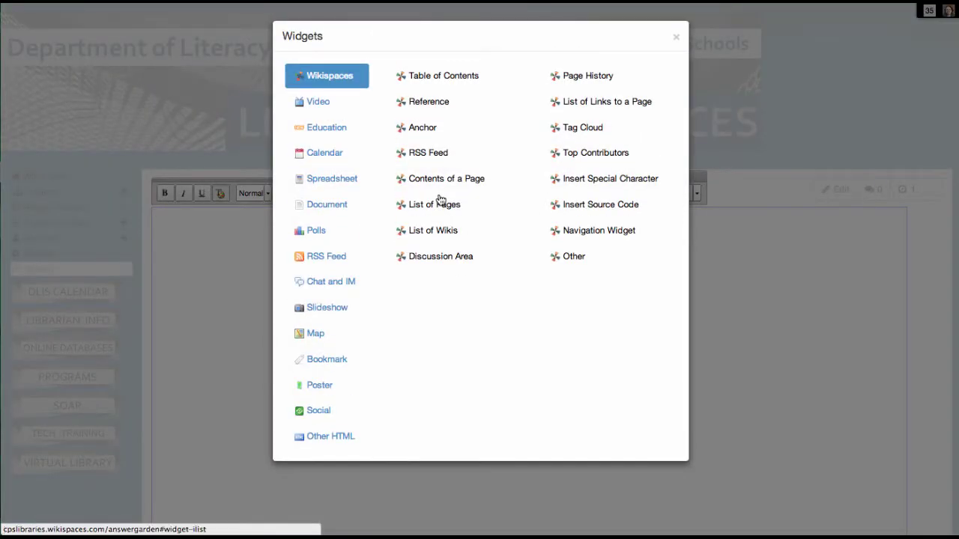
left_click(337, 442)
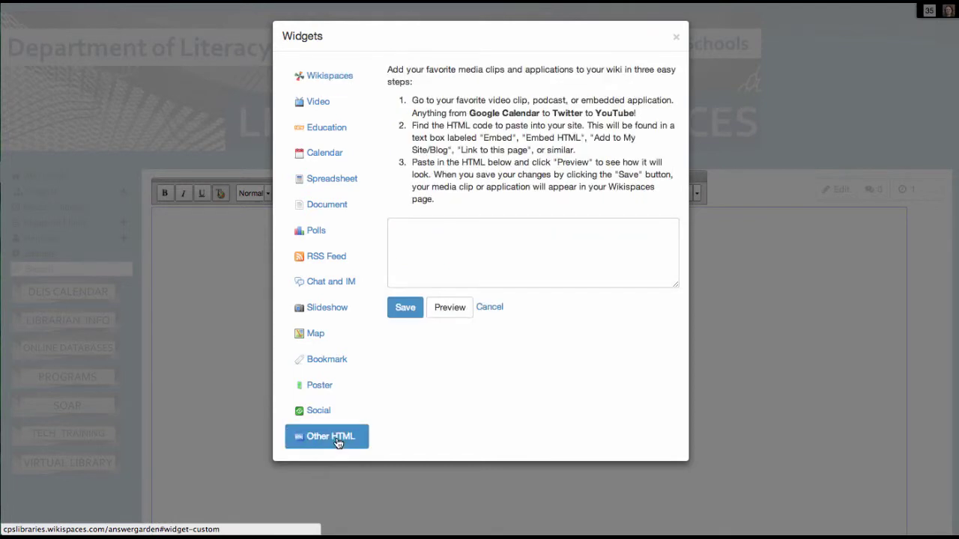
left_click(434, 260)
key("ctrl+v")
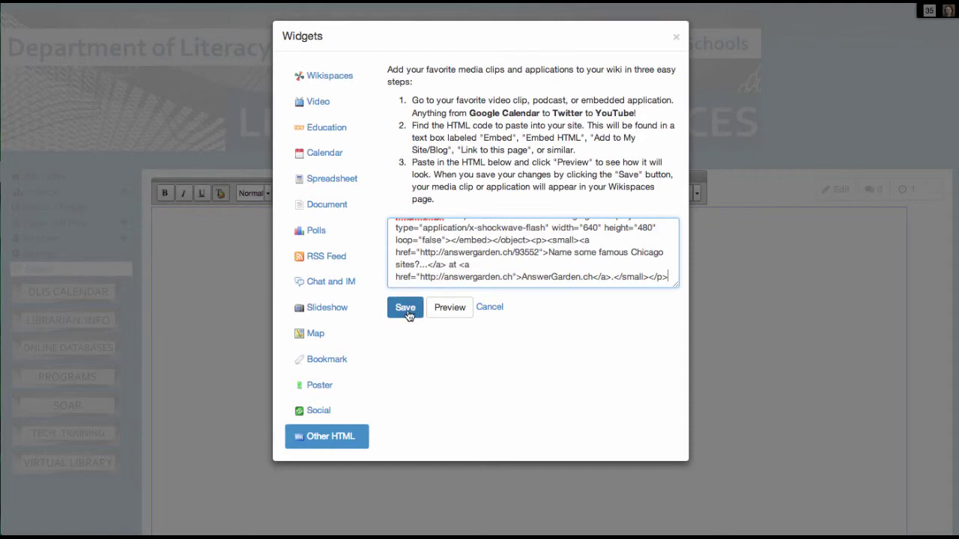
left_click(408, 314)
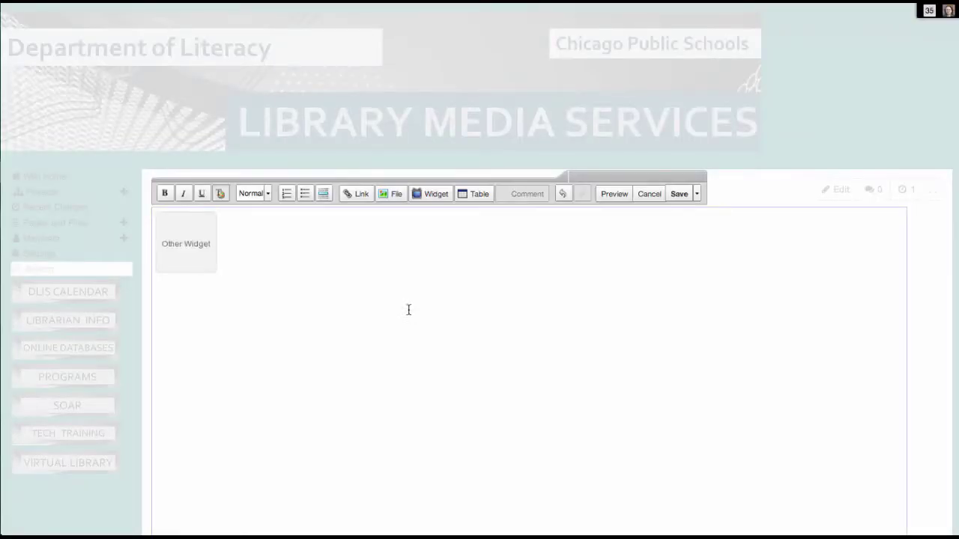
left_click(684, 195)
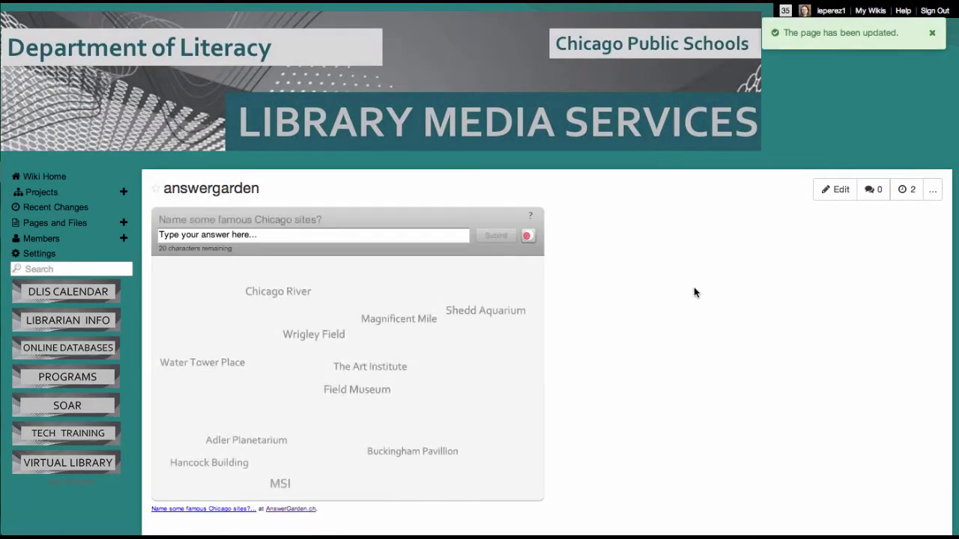
Step: Submit 'Lake Michigan' as an answer in the embedded Chicago sites garden
scroll(693, 292, "down", 3)
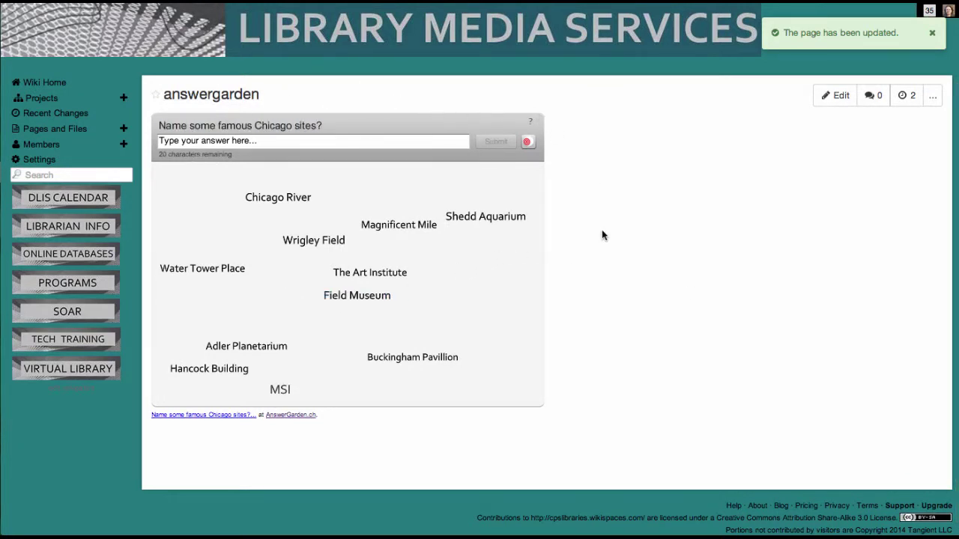
left_click(420, 140)
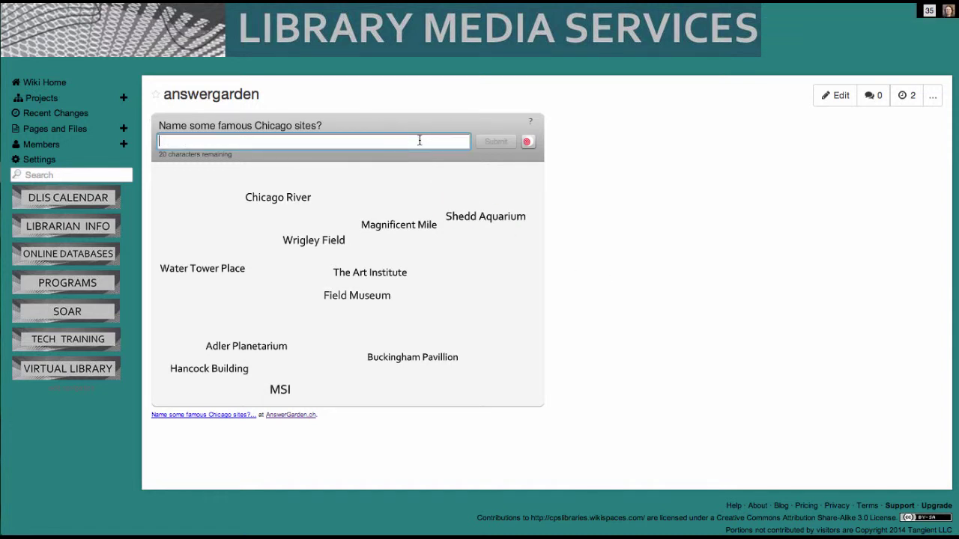
type("Lake ")
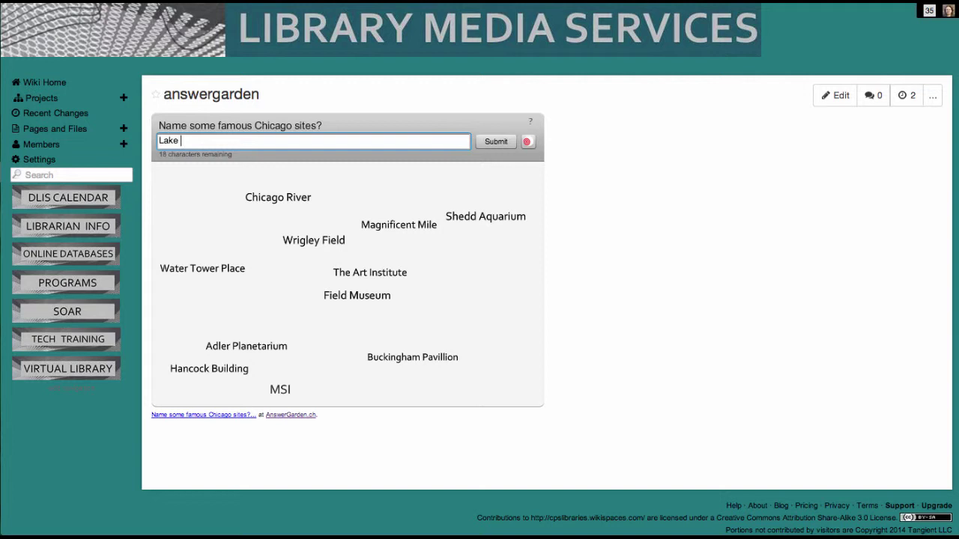
type("Michigan")
left_click(504, 147)
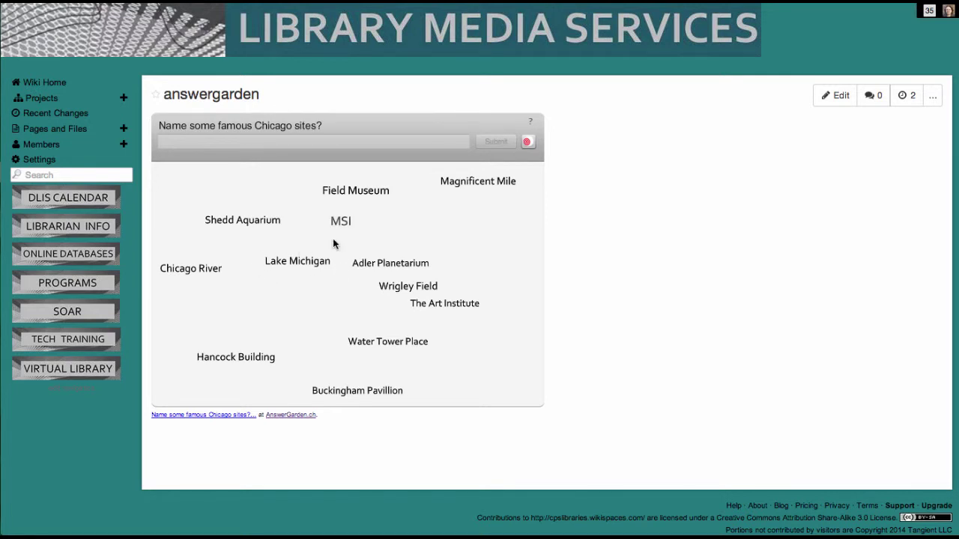
Step: Scroll up and down the Wikispaces answergarden page to review the embedded word cloud
scroll(638, 294, "up", 1)
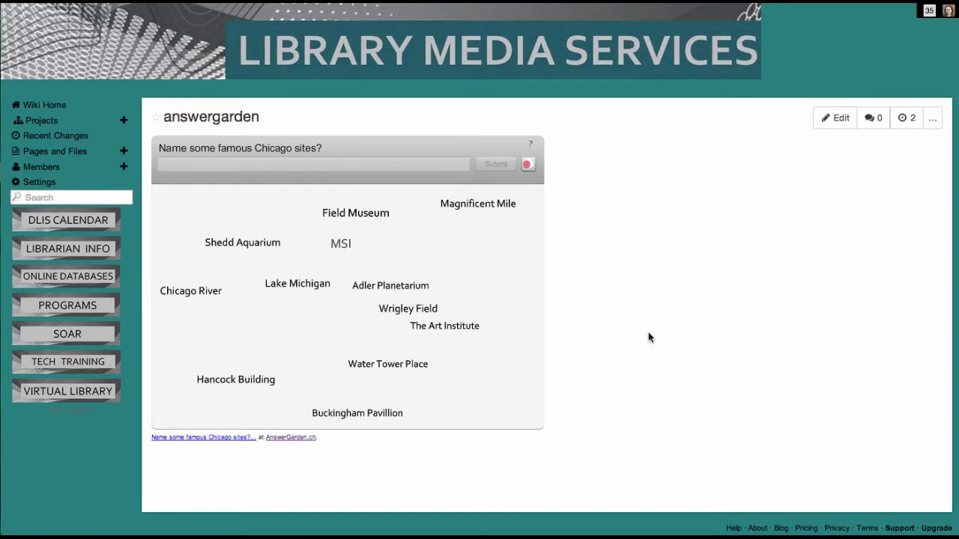
scroll(648, 334, "down", 2)
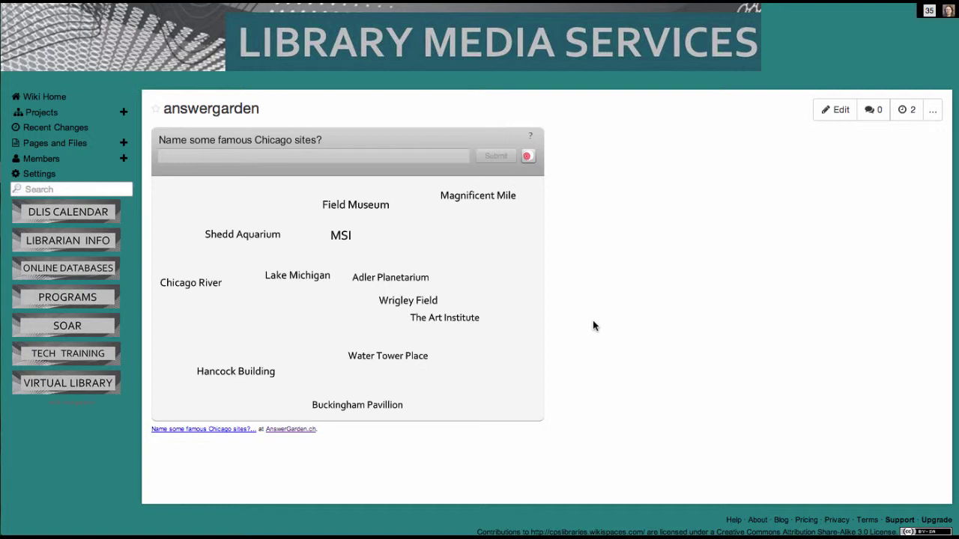
scroll(592, 322, "up", 1)
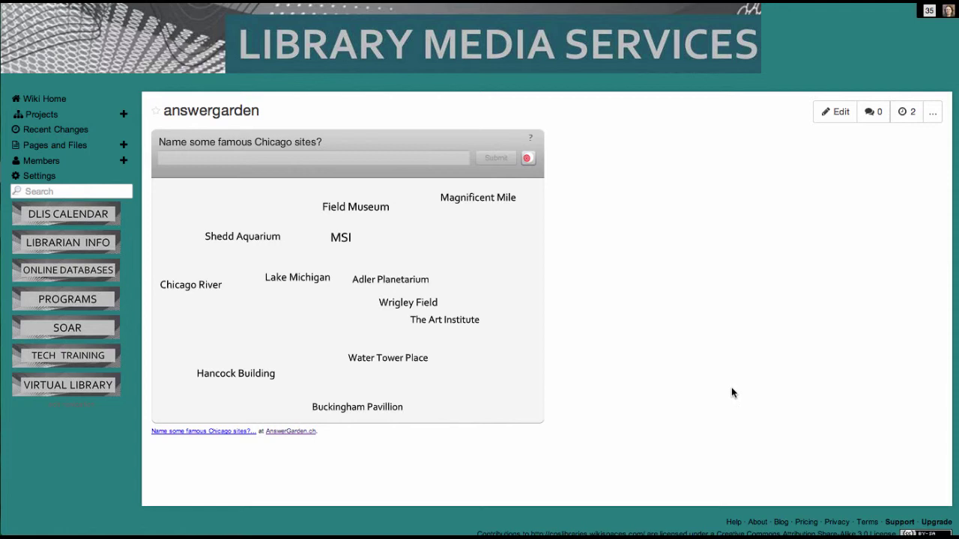
scroll(731, 388, "down", 1)
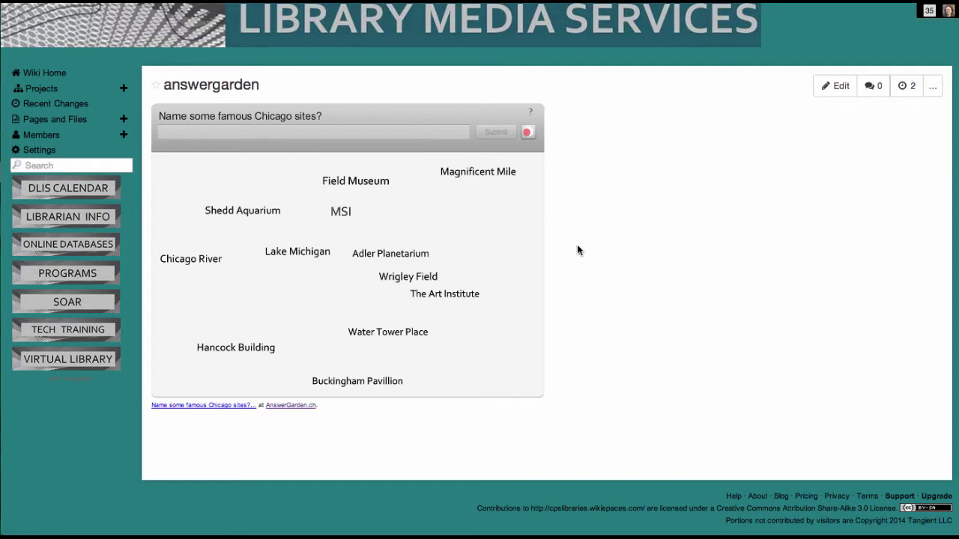
scroll(577, 251, "up", 1)
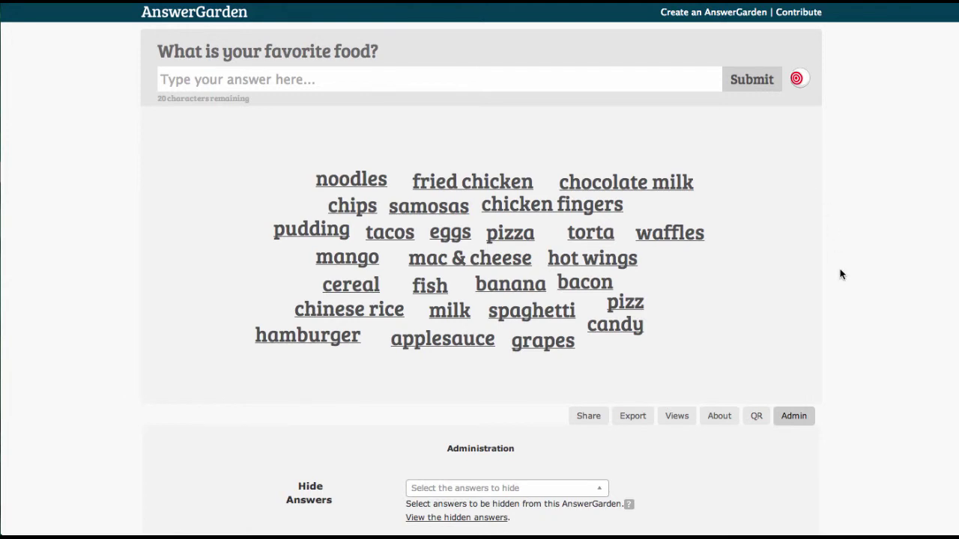
scroll(839, 275, "up", 2)
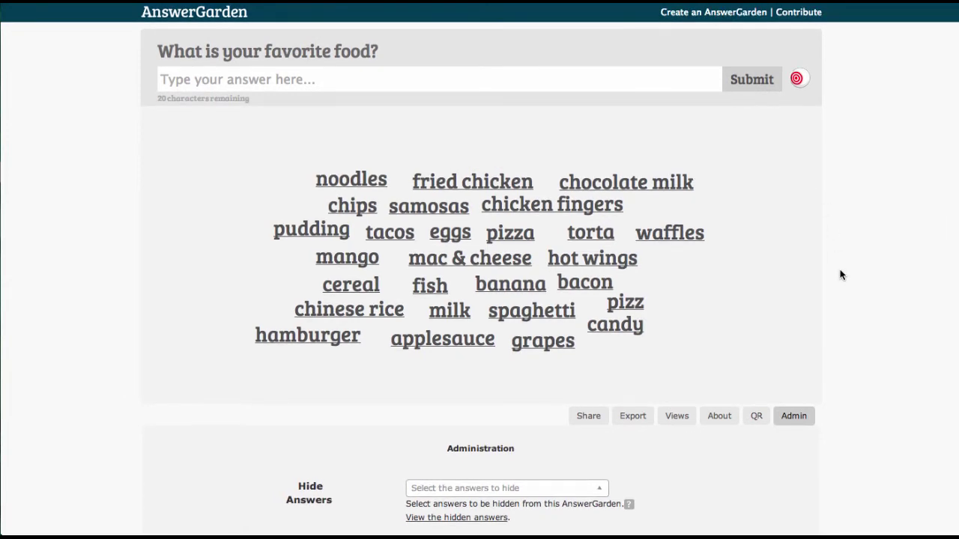